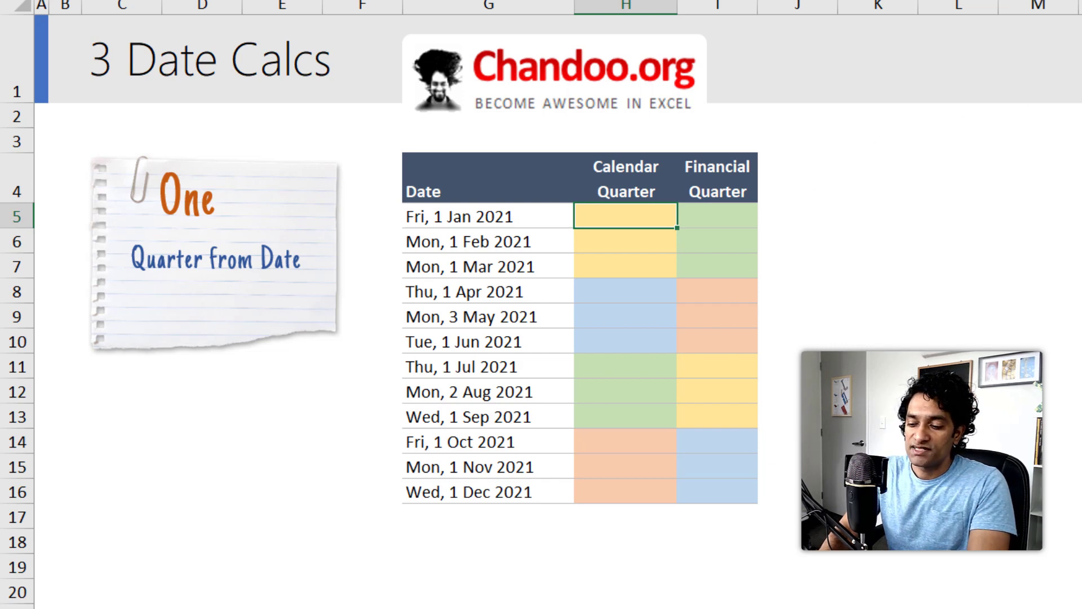
Step: In H5, enter =CHOOSE(MONTH(G5),1,1,1,2,2,2,3,3,3,4,4,4) to get the quarter number
type("=choo")
key("Tab")
type("mo")
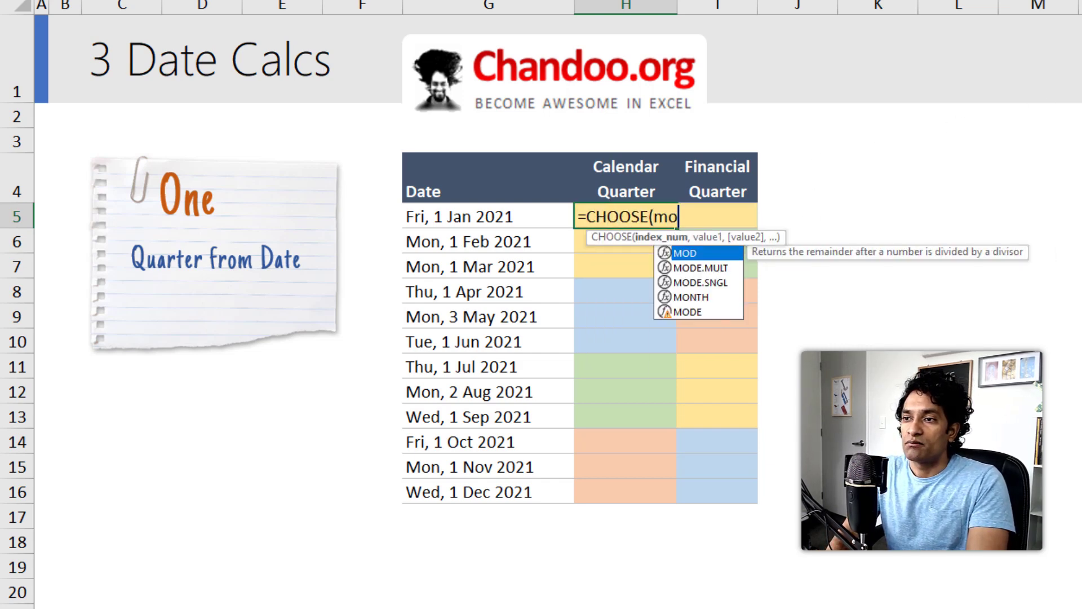
type("nth")
key("Tab")
left_click(488, 217)
type(")")
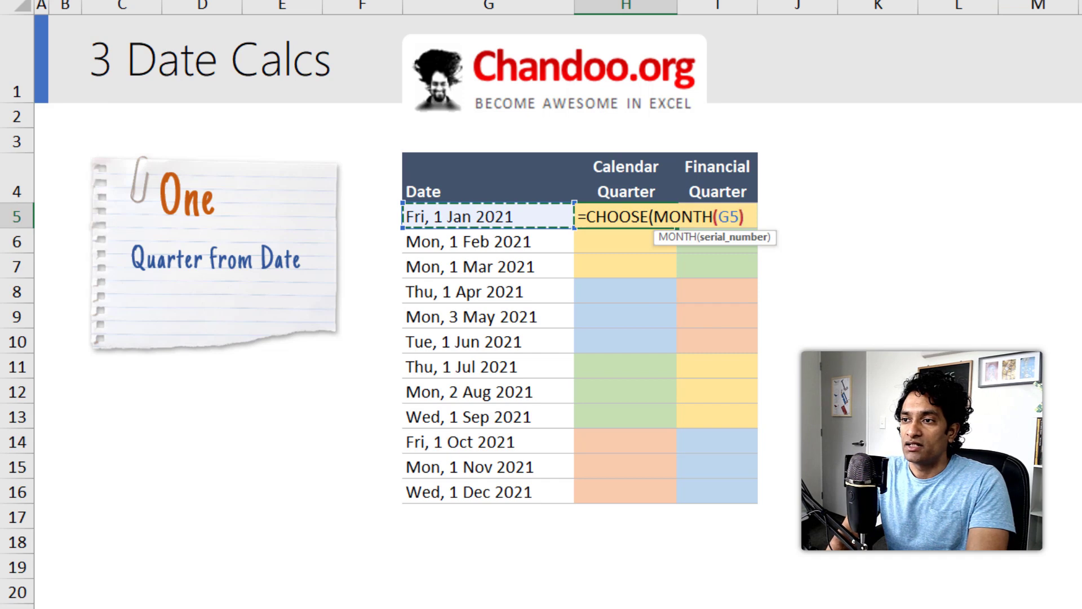
type(",")
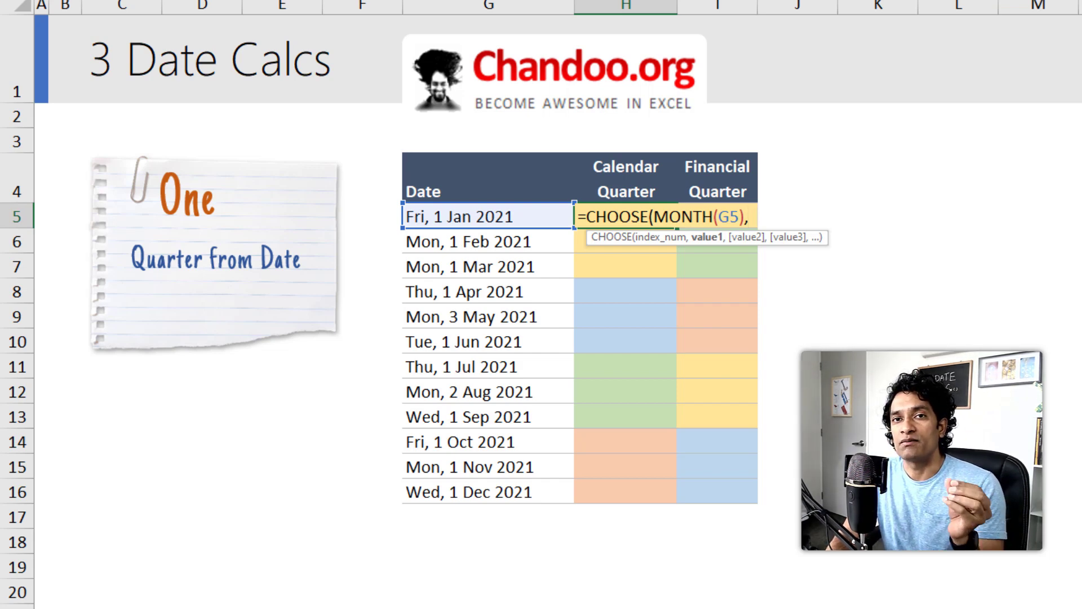
type("1")
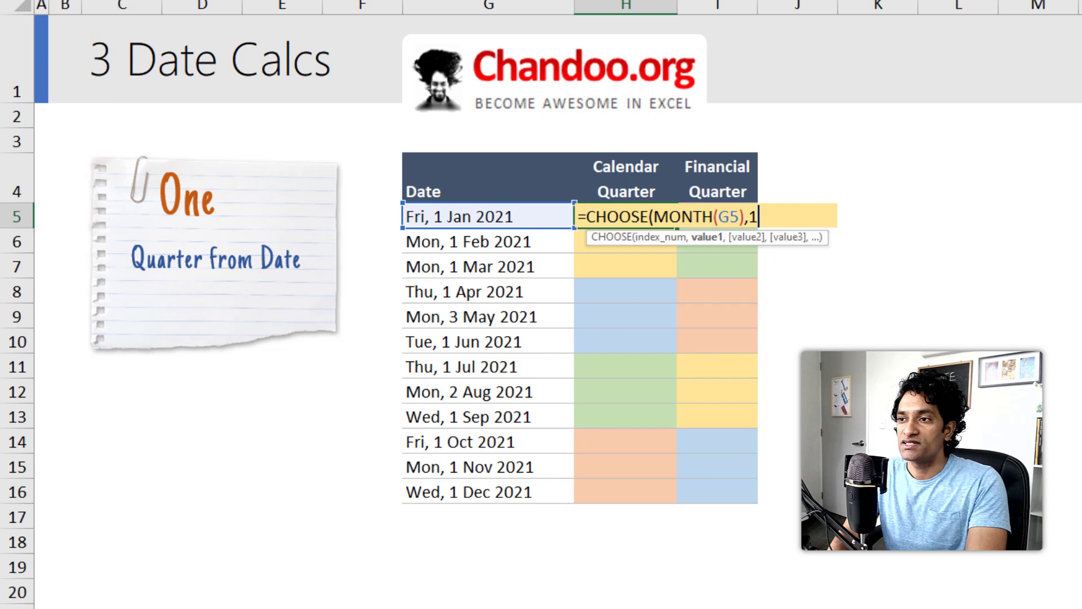
type(",1,1,2")
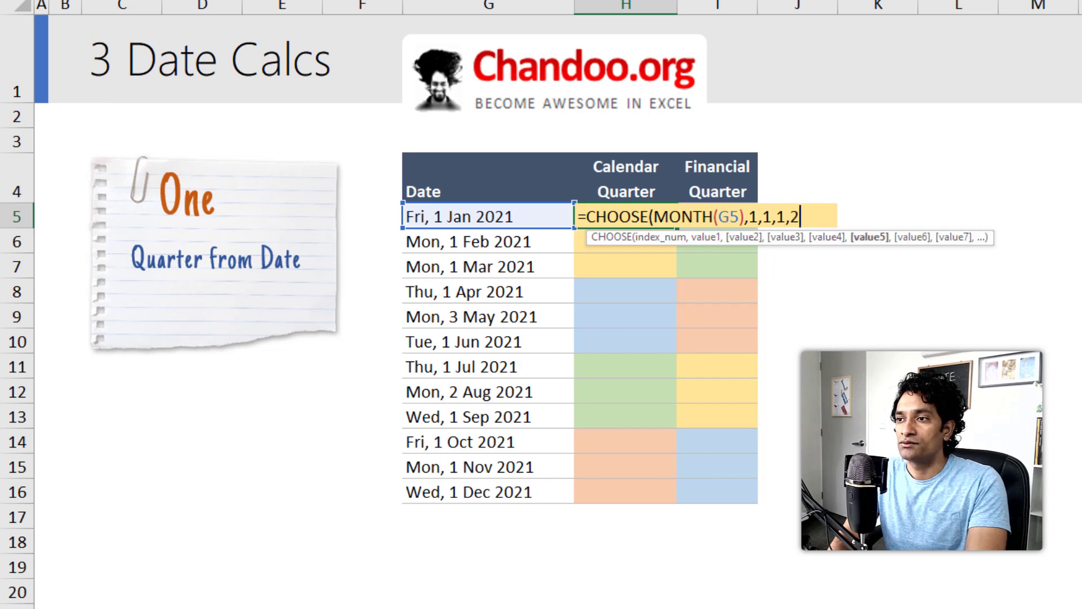
type(",2,2,3,3,3,4,4,4")
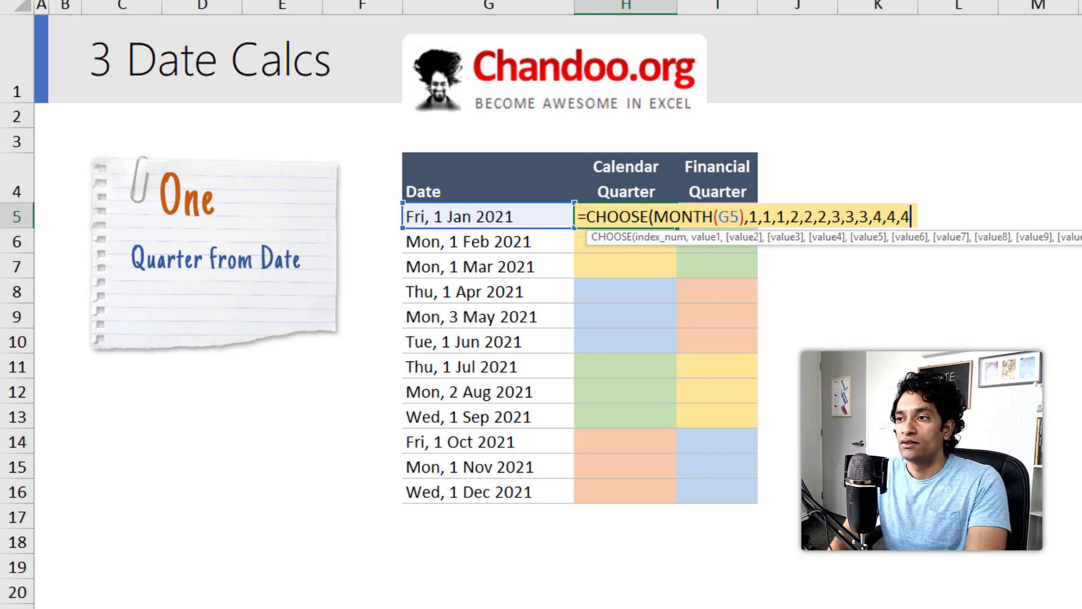
key("Return")
Step: Prefix the H5 formula with "Q"& so it shows Q1, and fill it down to H16
left_click(587, 212)
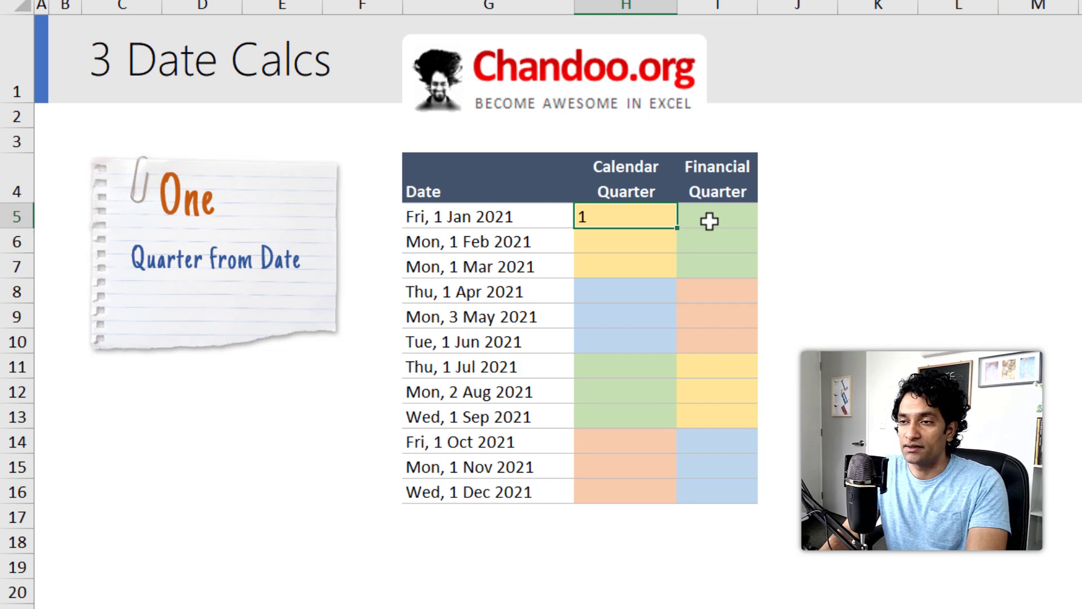
key("F2")
left_click(586, 217)
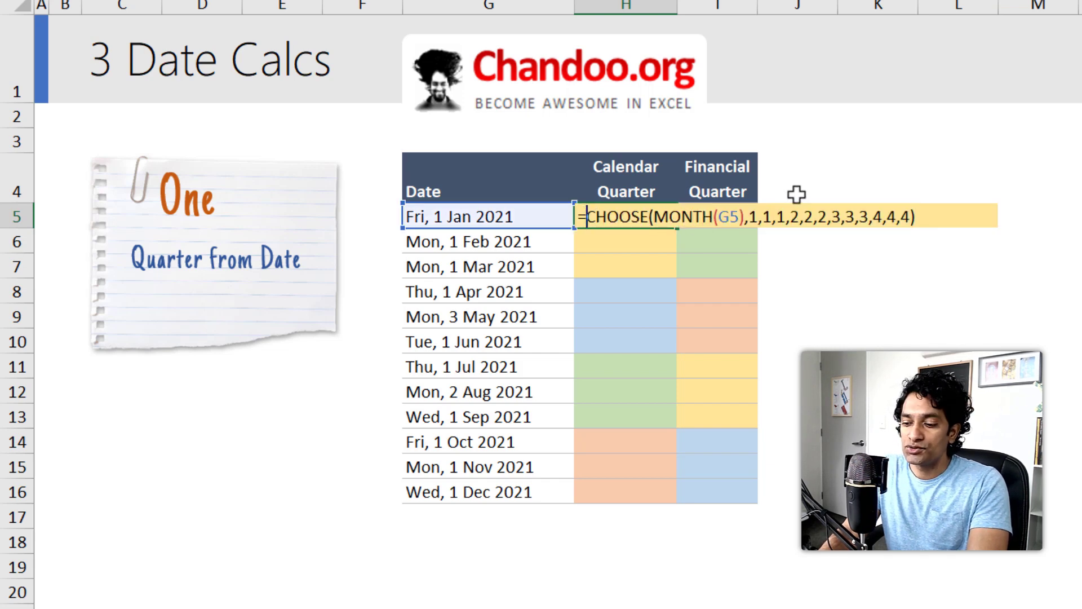
type("\"Q")
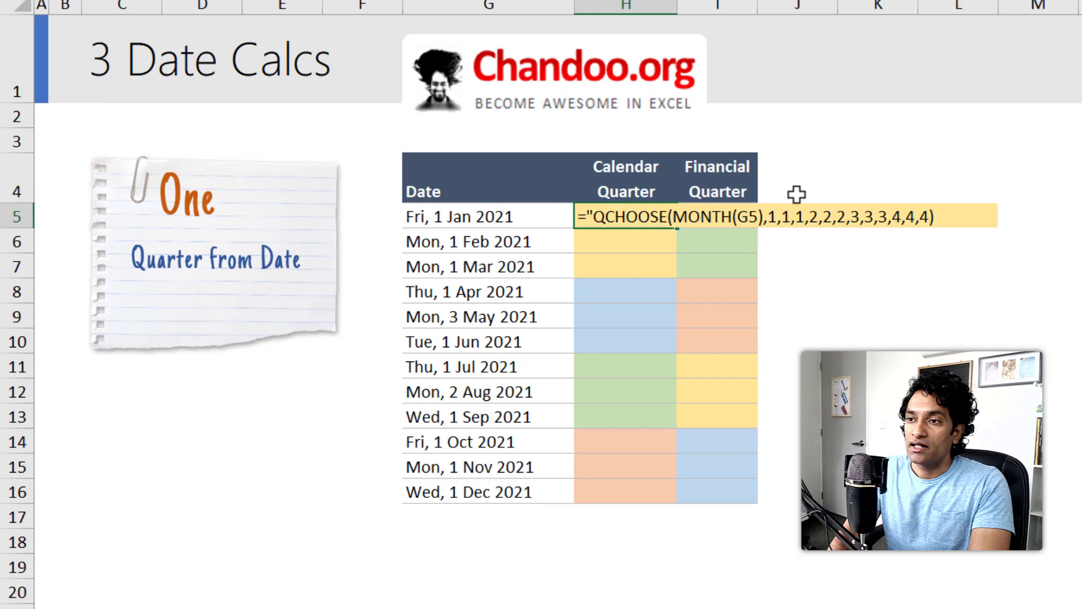
type("\"")
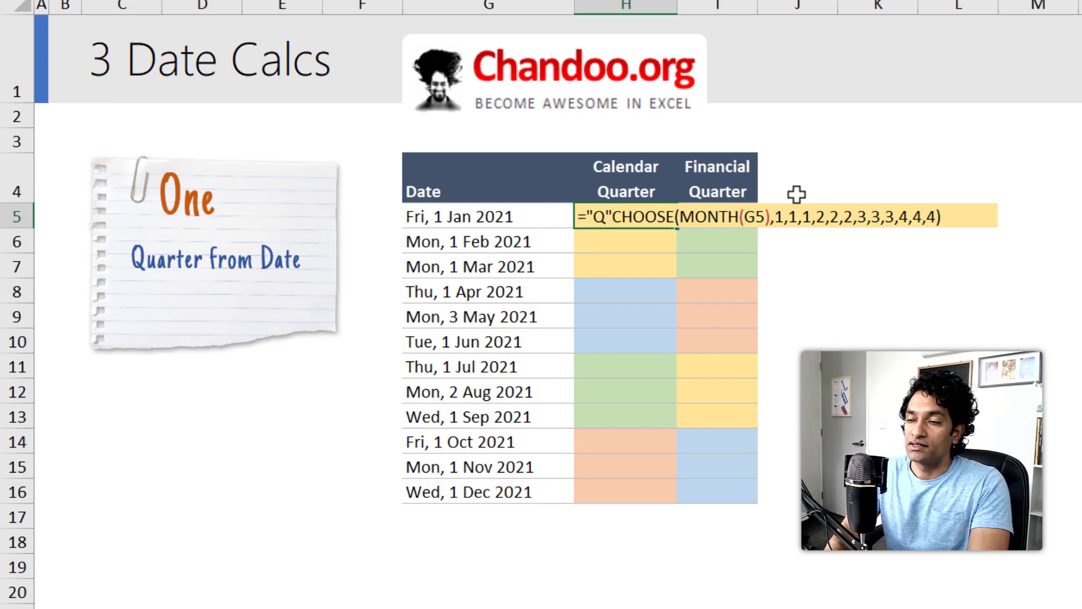
type("&")
key("Return")
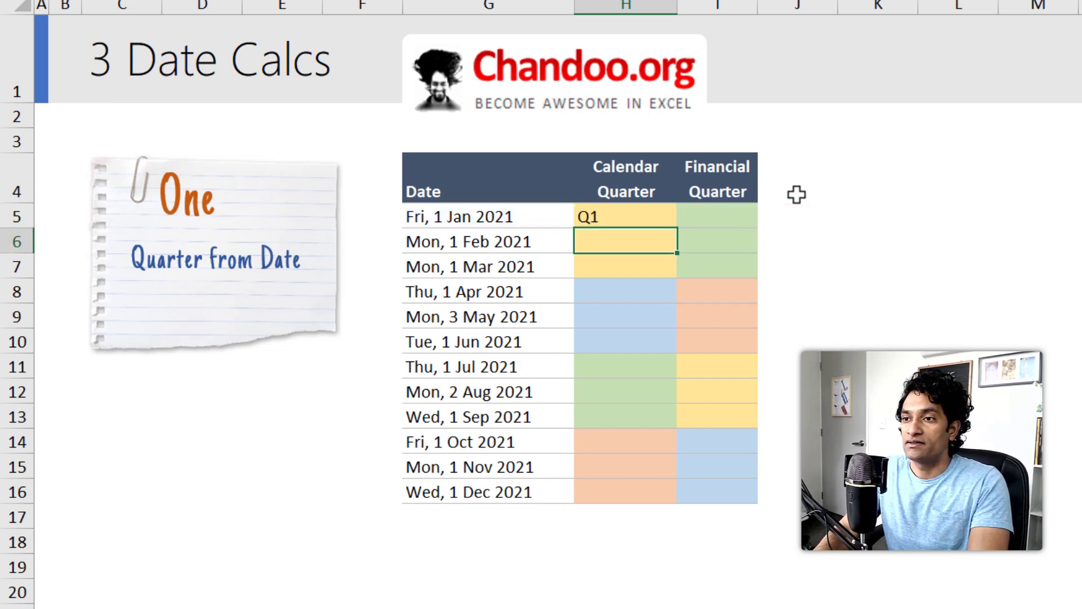
left_click(643, 215)
double_click(677, 228)
left_click(744, 217)
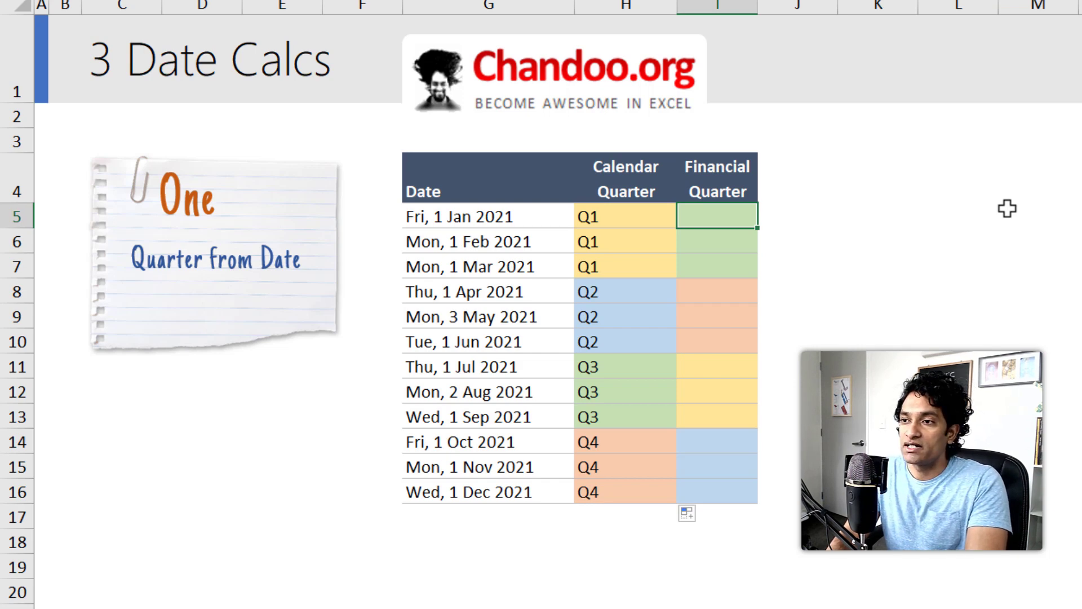
Step: Enter ="Q"&CHOOSE(MONTH(G5),3,3,3,4,4,4,1,1,1,2,2,2) into all Financial Quarter rows at once
type("=\"Q\"&ch")
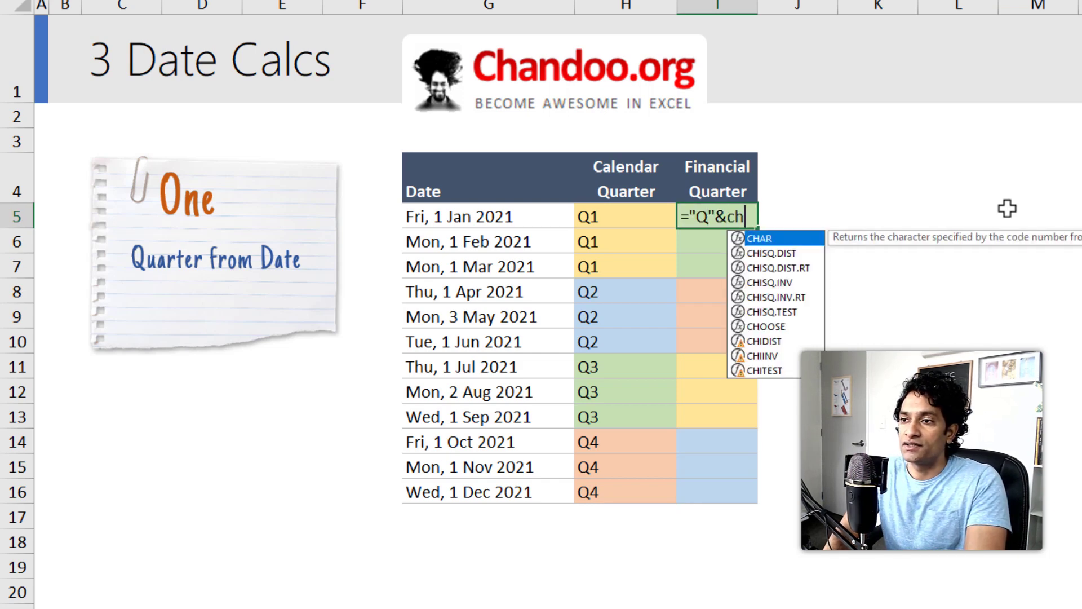
type("o")
key("Tab")
type("mont")
key("Tab")
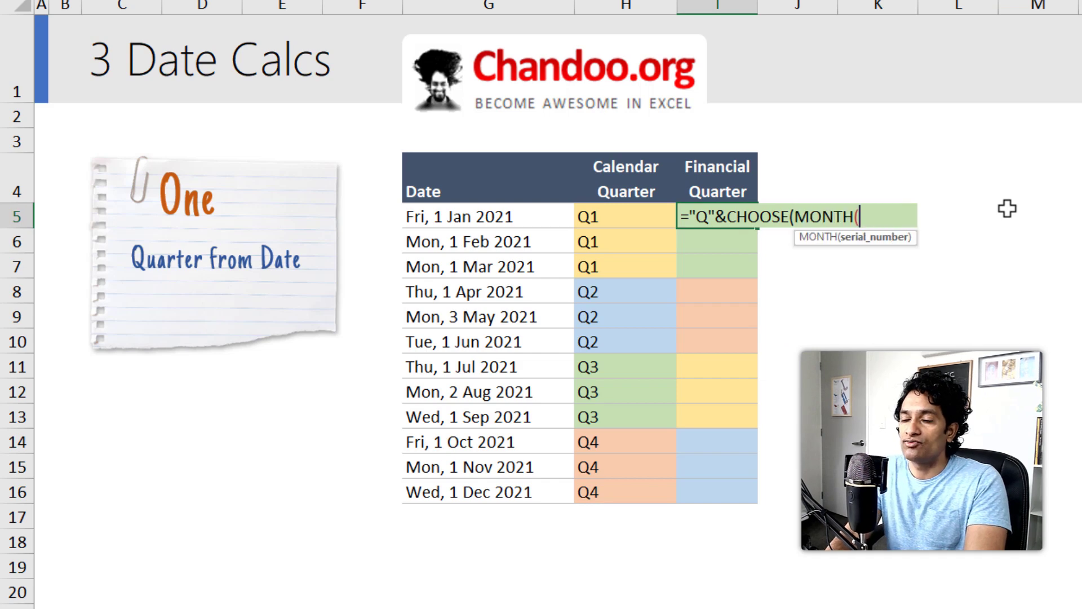
left_click(453, 213)
type("),3,3")
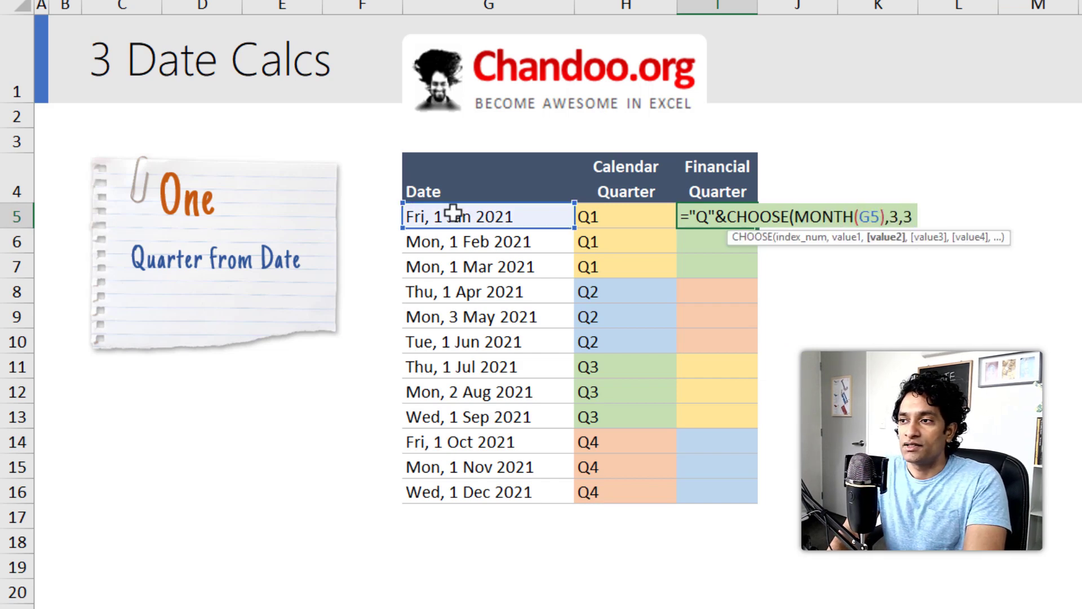
type(",3,4,4")
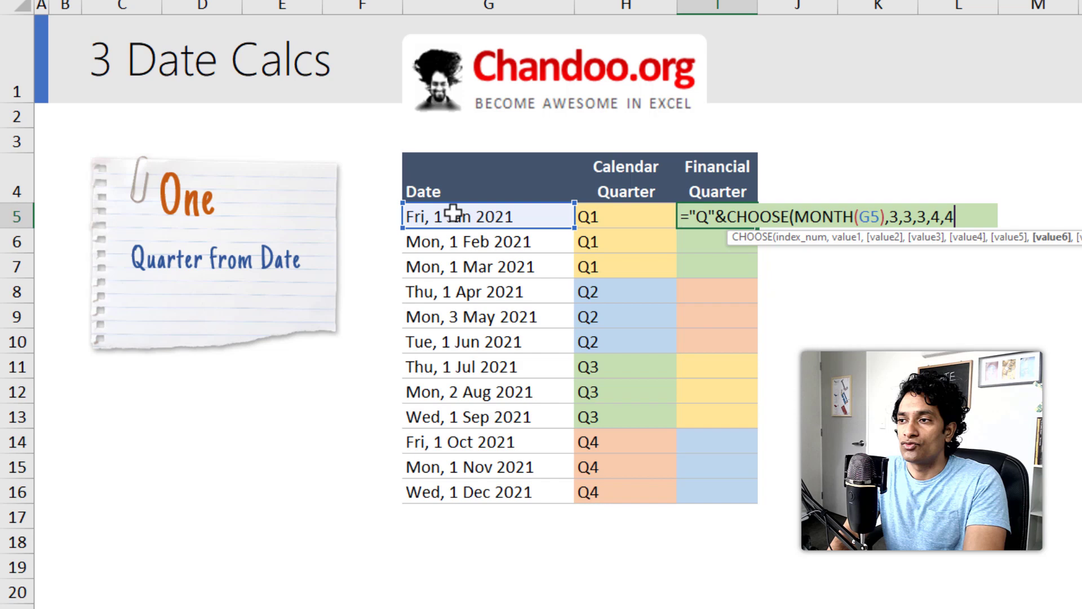
type(",4,1,1,1")
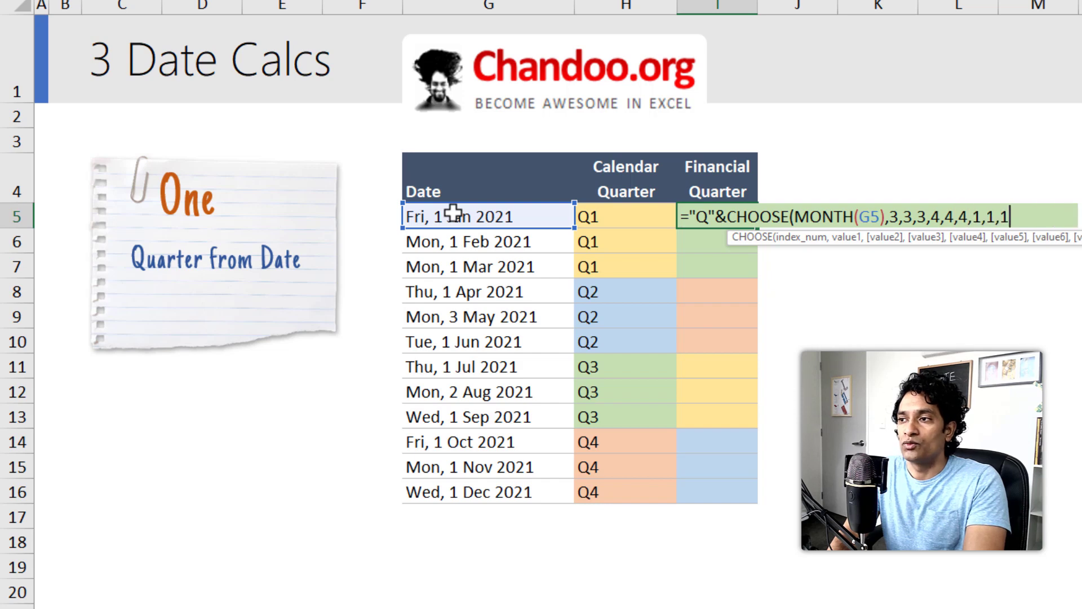
type(",2,2,2")
key("ctrl+Return")
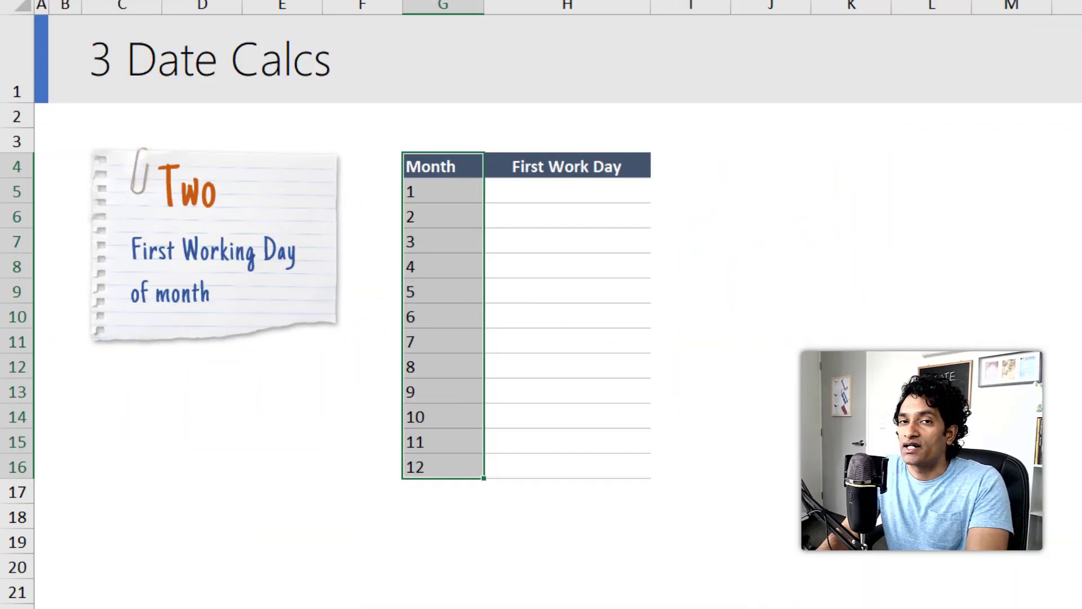
Step: In H5, build =DATE(2021,G5,0), the last day of the previous month
left_click(525, 192)
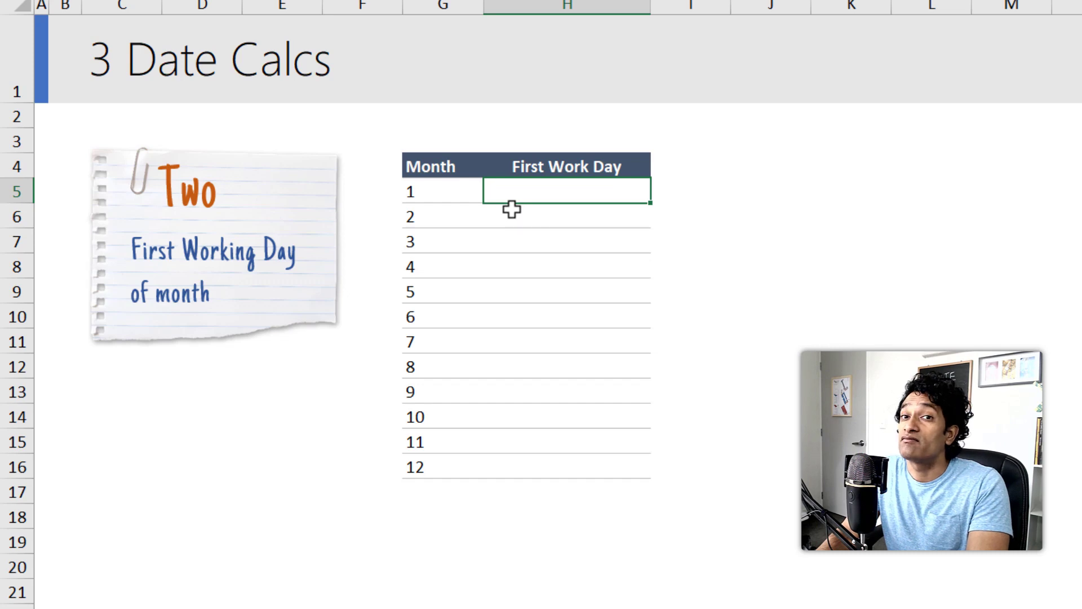
type("=")
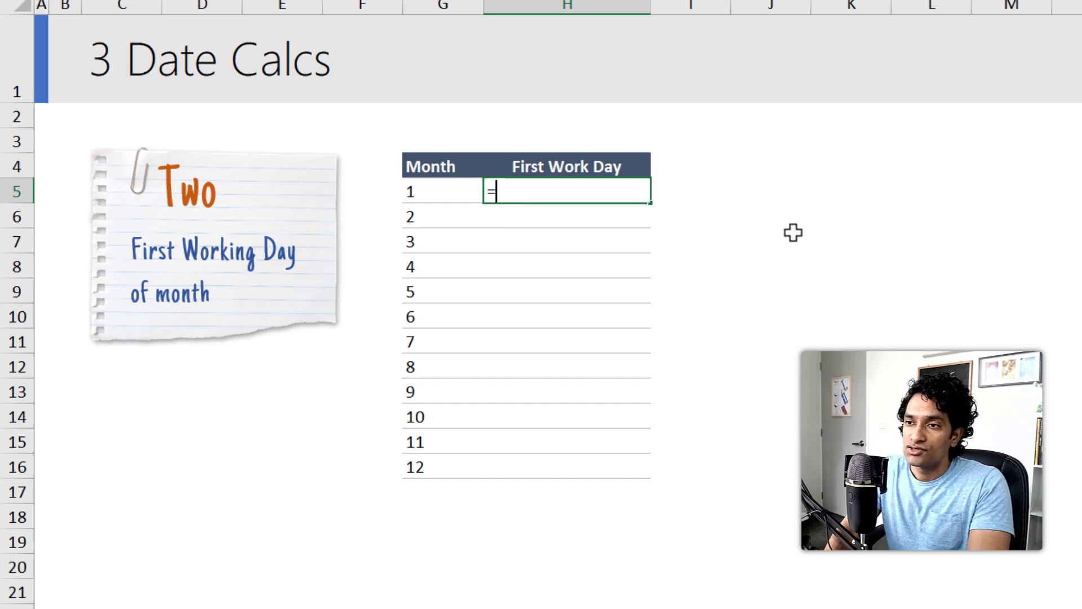
type("date")
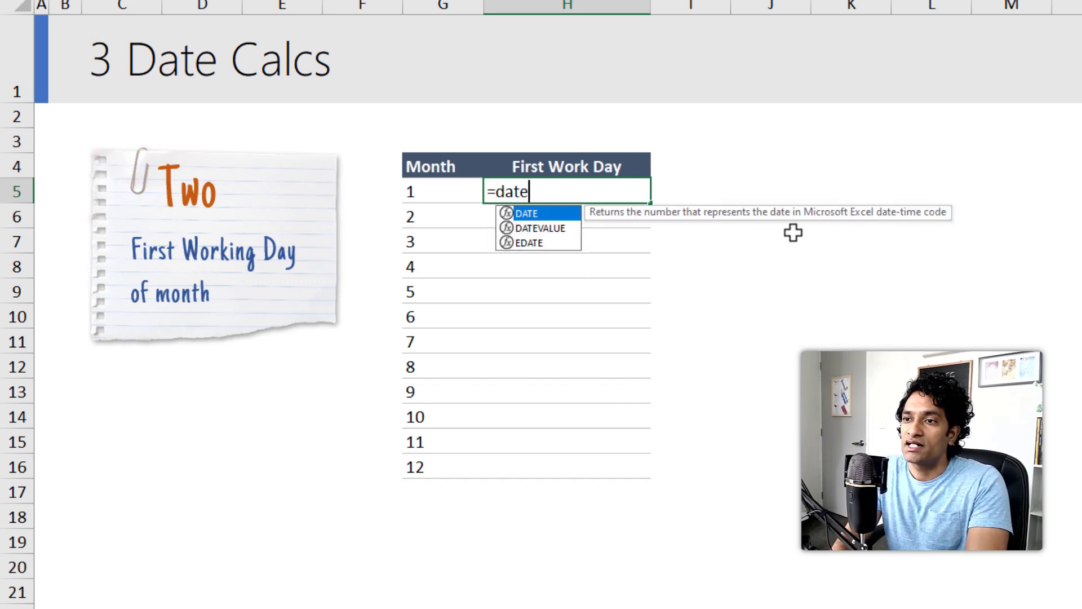
key("Tab")
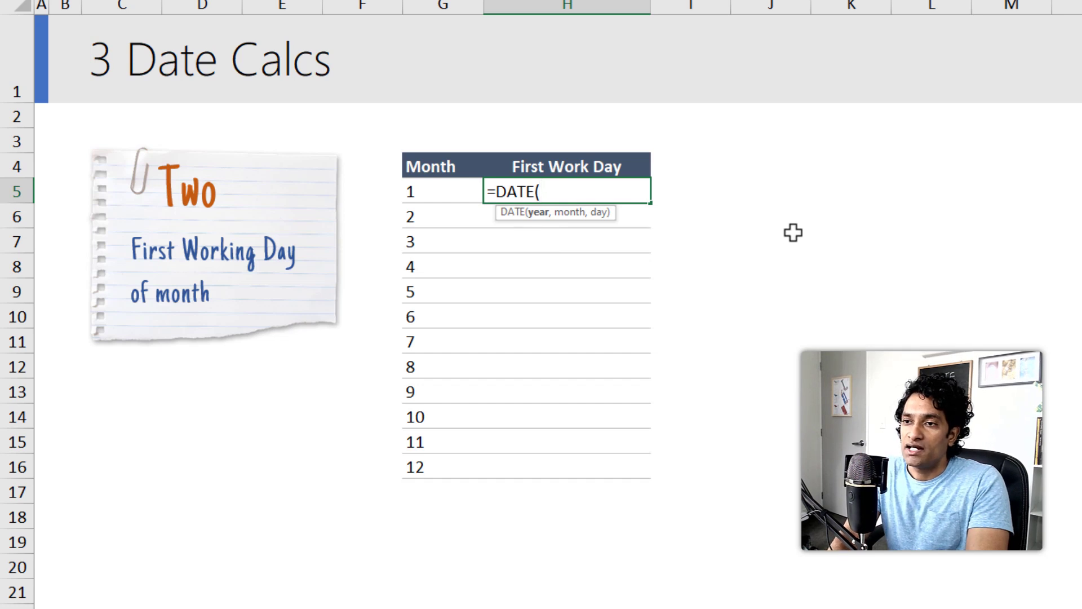
type("2021,")
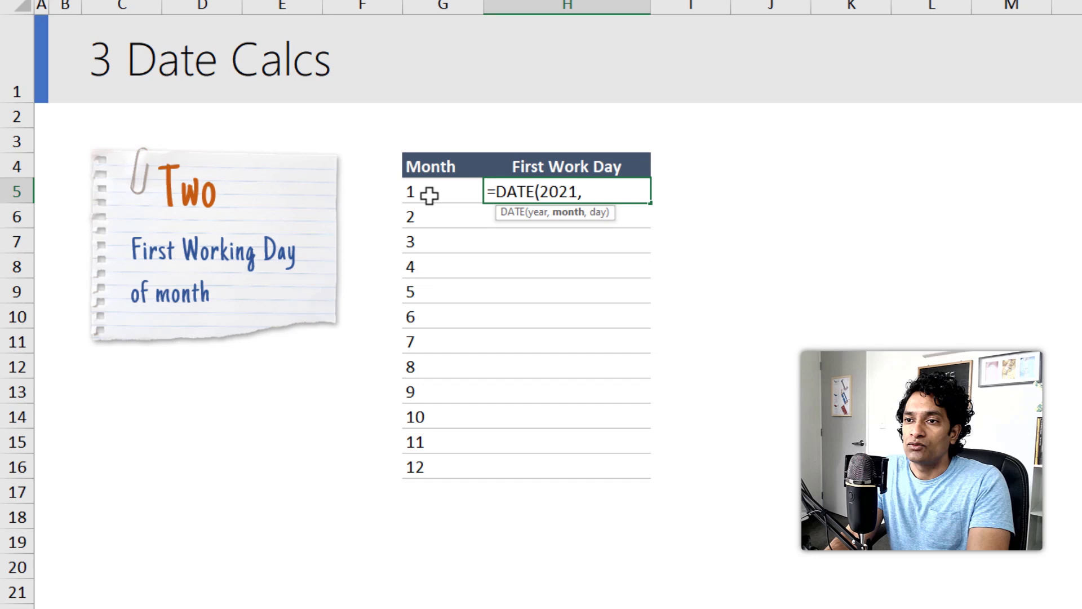
left_click(427, 193)
type(",")
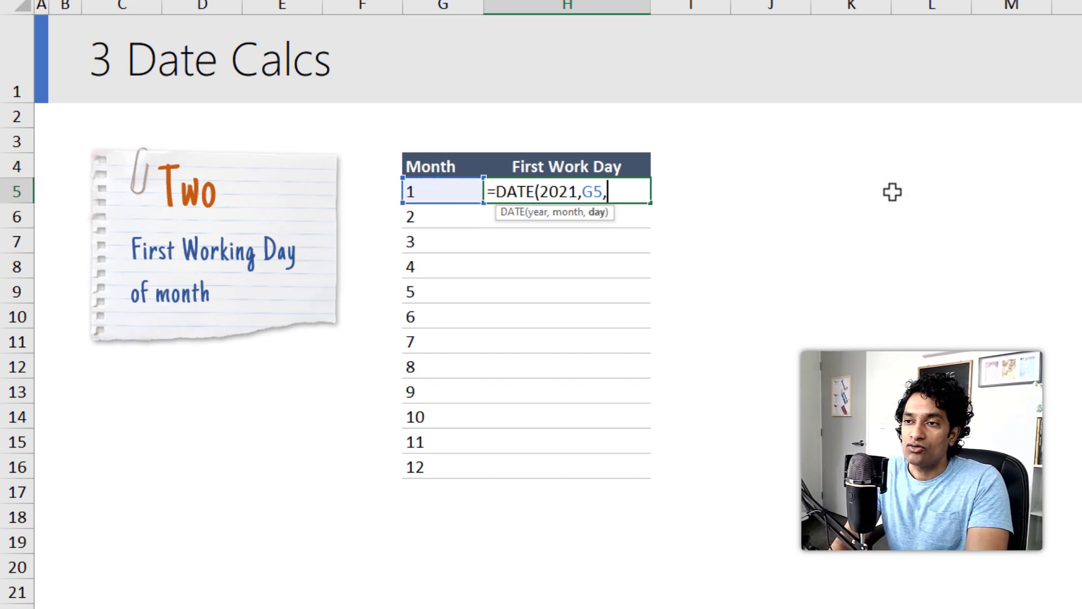
type("0)")
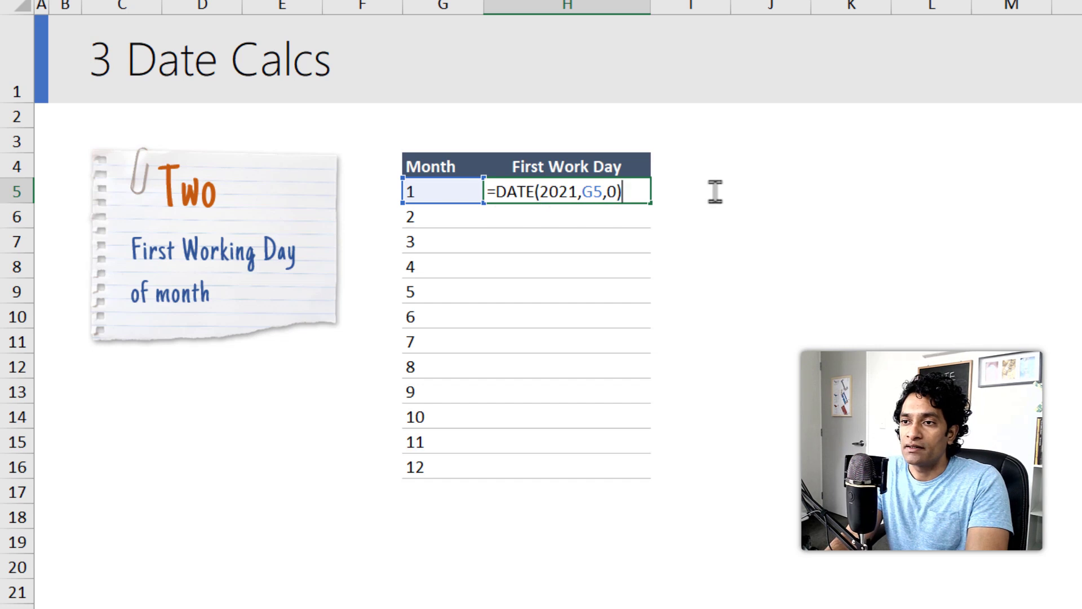
Step: Wrap it as =WORKDAY(DATE(2021,G5,0),1) and fill it down for all 12 months
left_click(496, 192)
type("work")
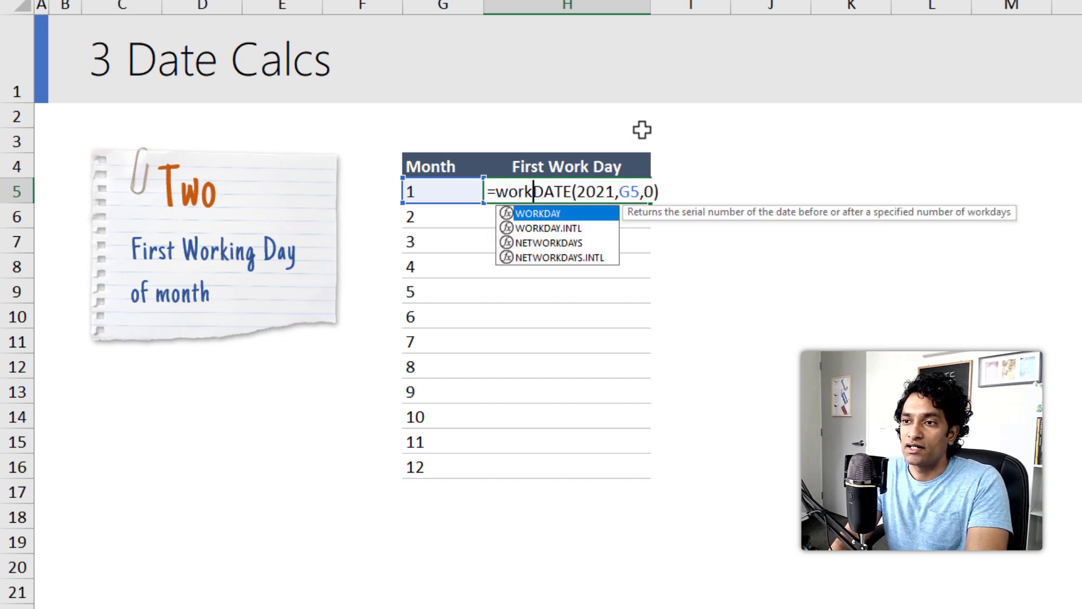
key("Tab")
type(",1)")
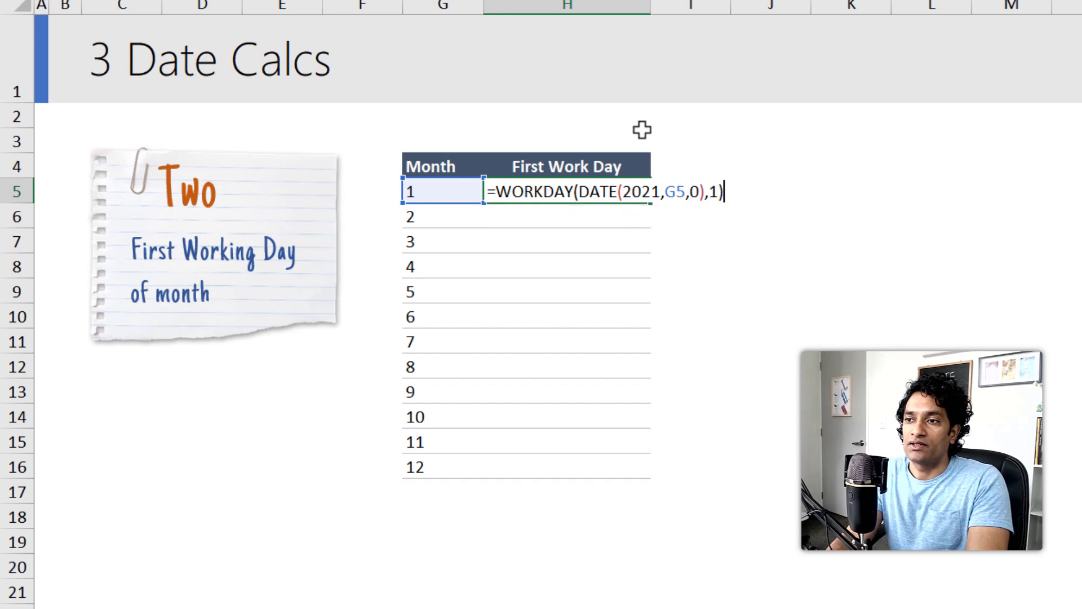
key("ctrl+Return")
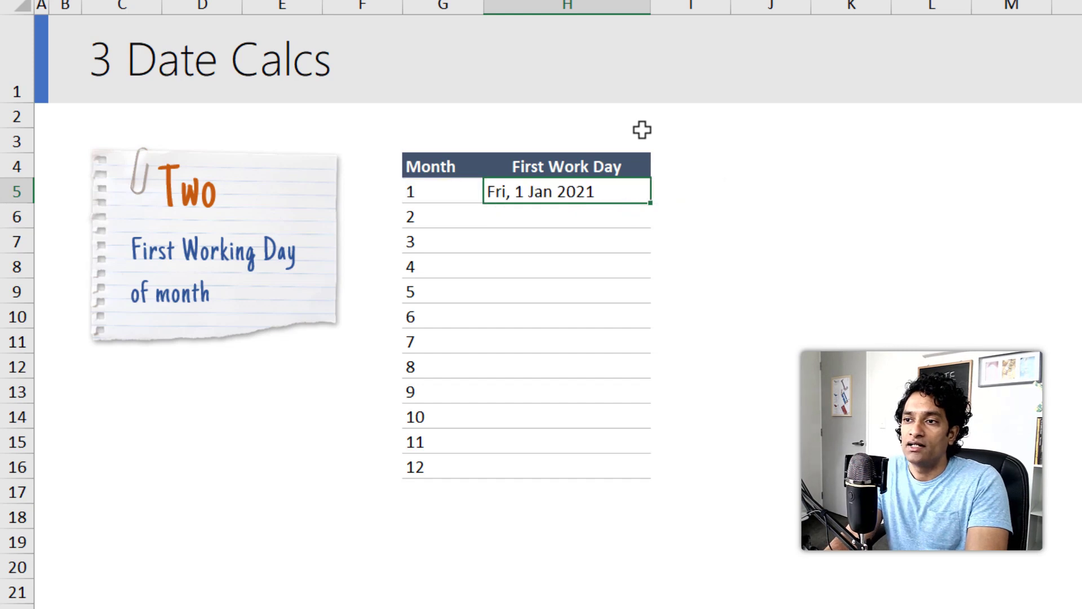
double_click(652, 204)
left_click(554, 198)
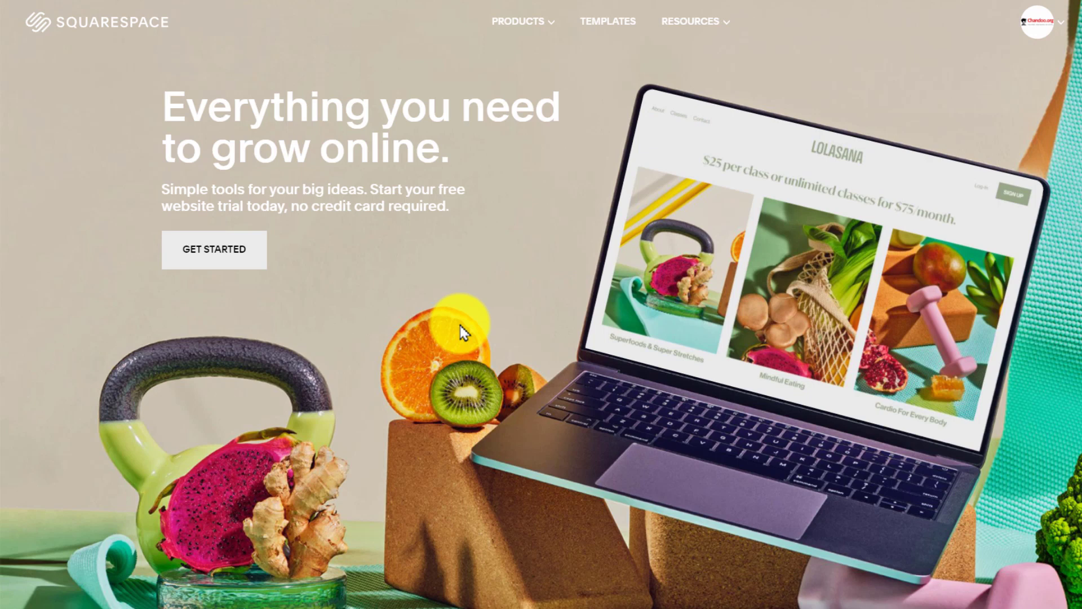
Step: Browse Squarespace's Small Business website templates and preview the Degraw template
scroll(461, 331, "down", 15)
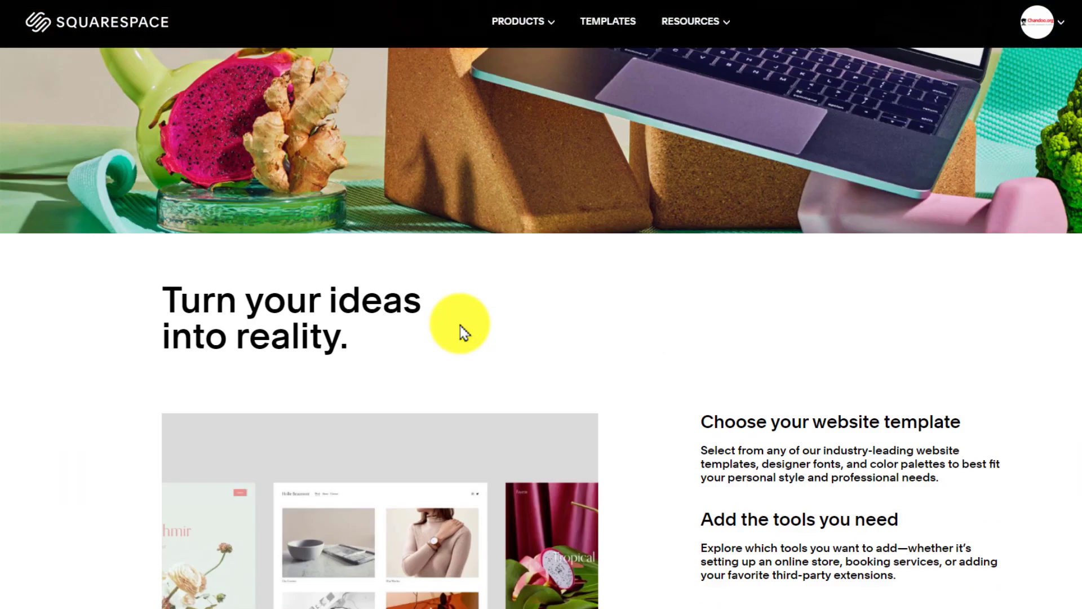
scroll(460, 331, "down", 10)
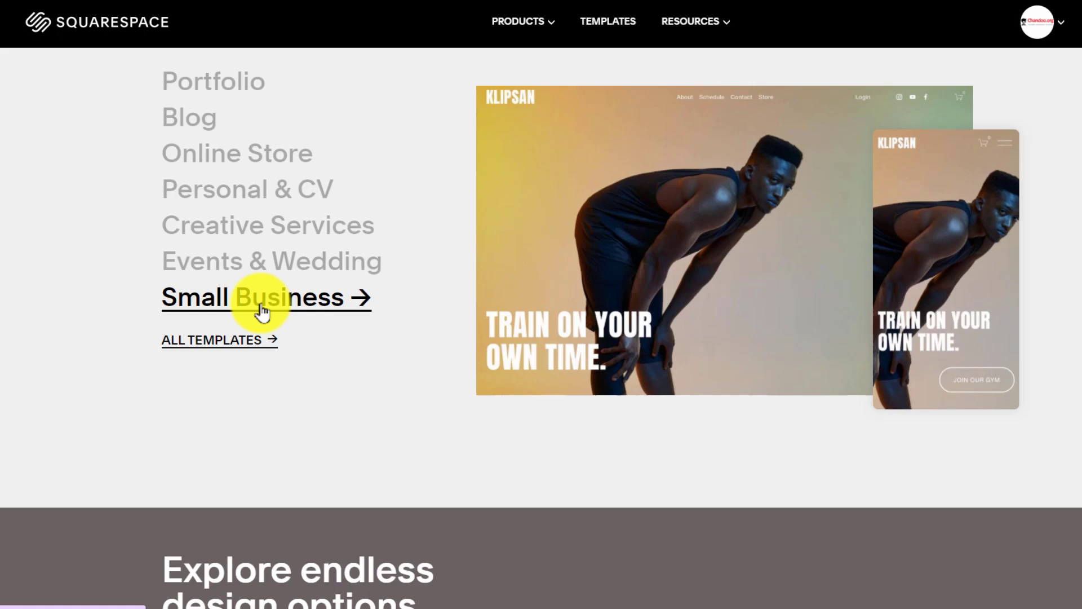
left_click(271, 310)
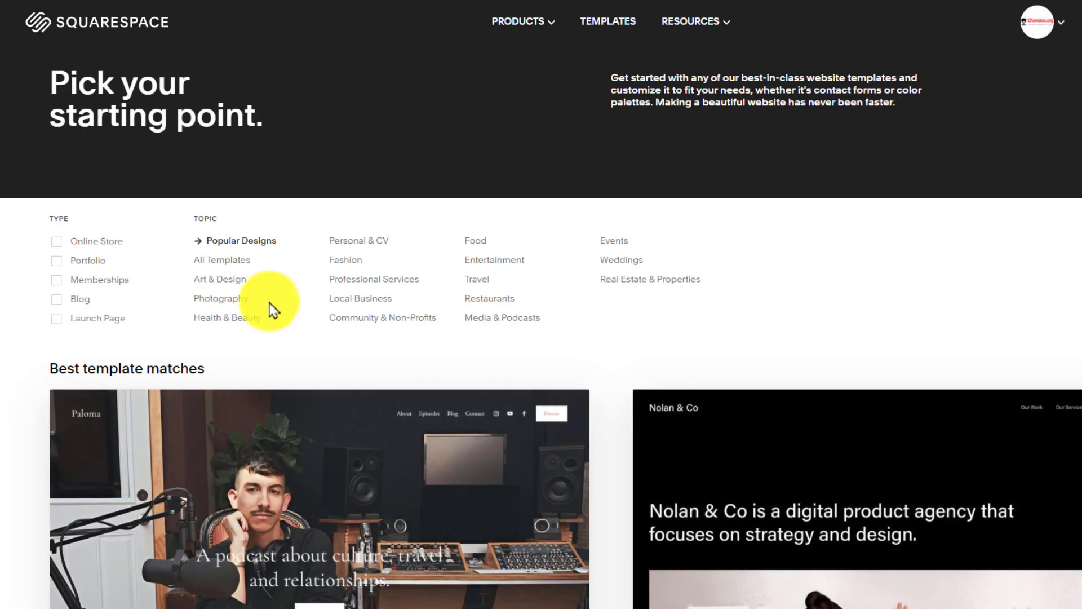
scroll(268, 310, "down", 15)
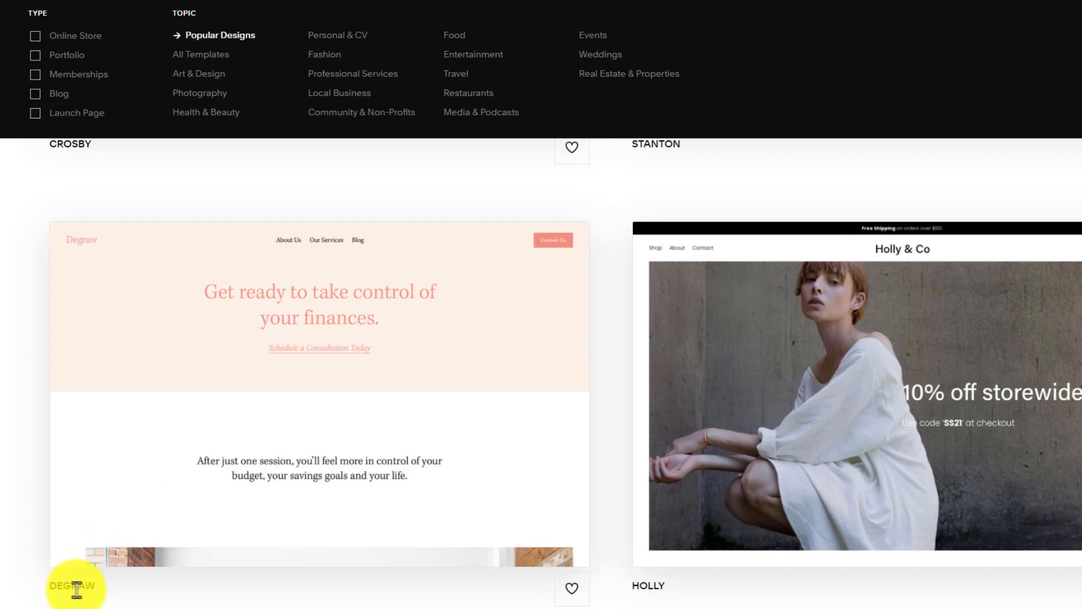
mouse_move(80, 582)
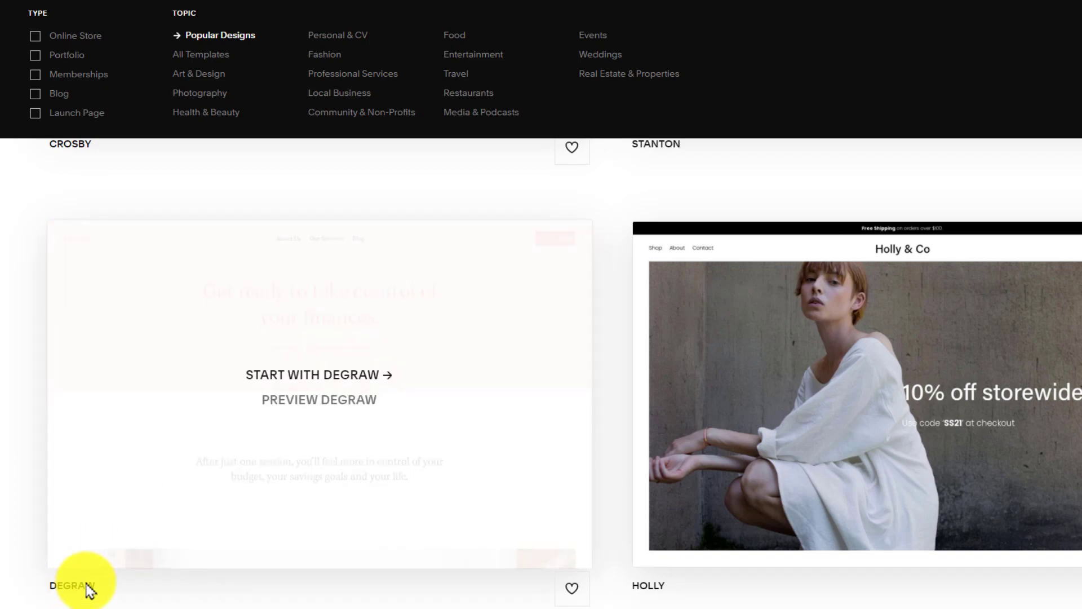
left_click(316, 406)
scroll(317, 407, "down", 10)
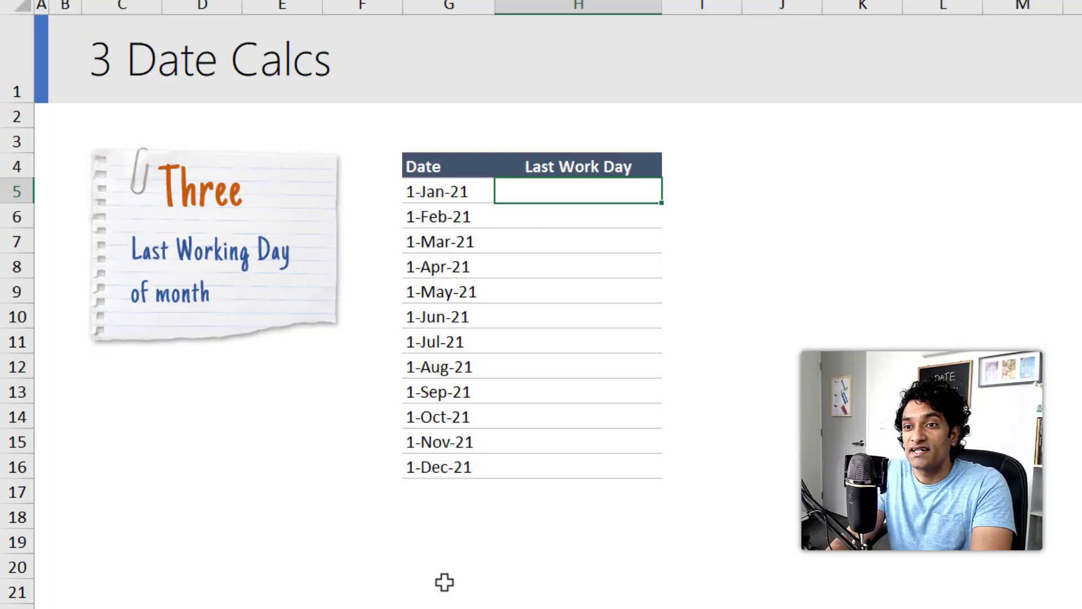
Step: Enter =EOMONTH(G5,0) in H5, which returns Sun, 31 Jan 2021
key("Left")
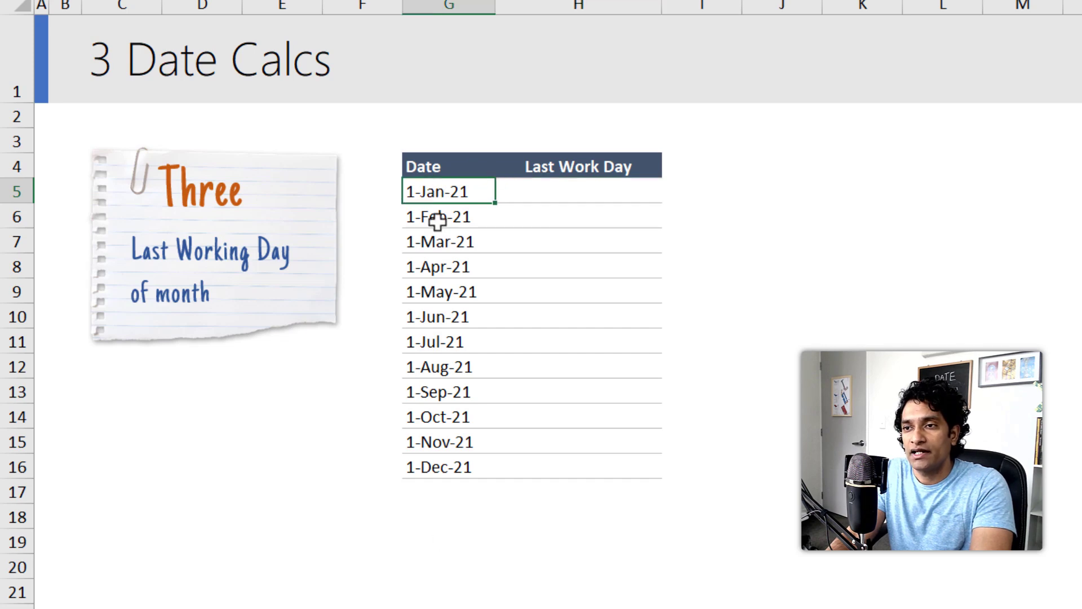
left_click_drag(437, 219, 447, 441)
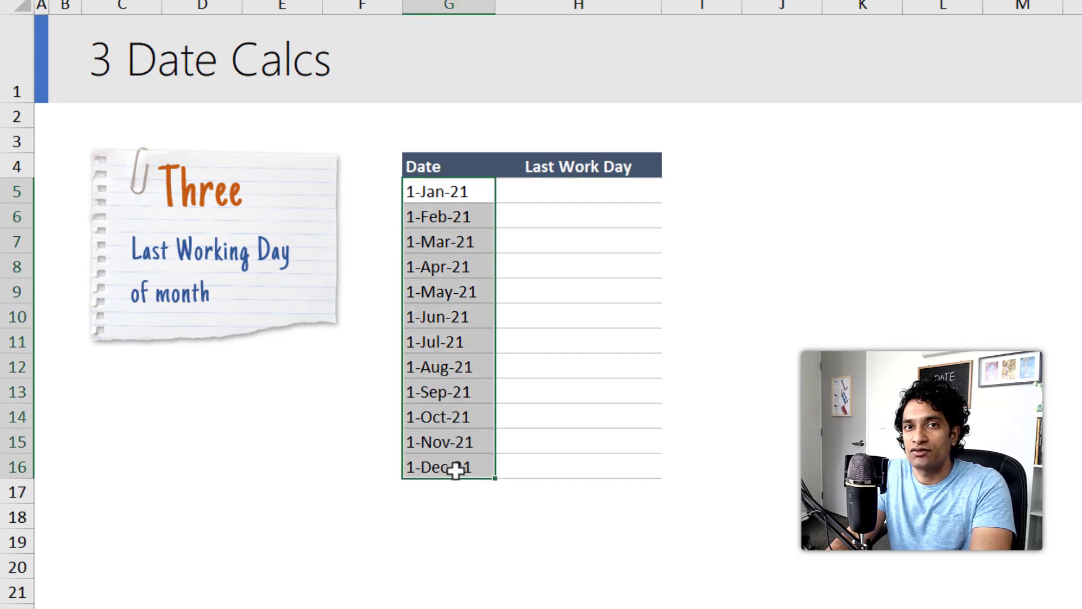
left_click(545, 191)
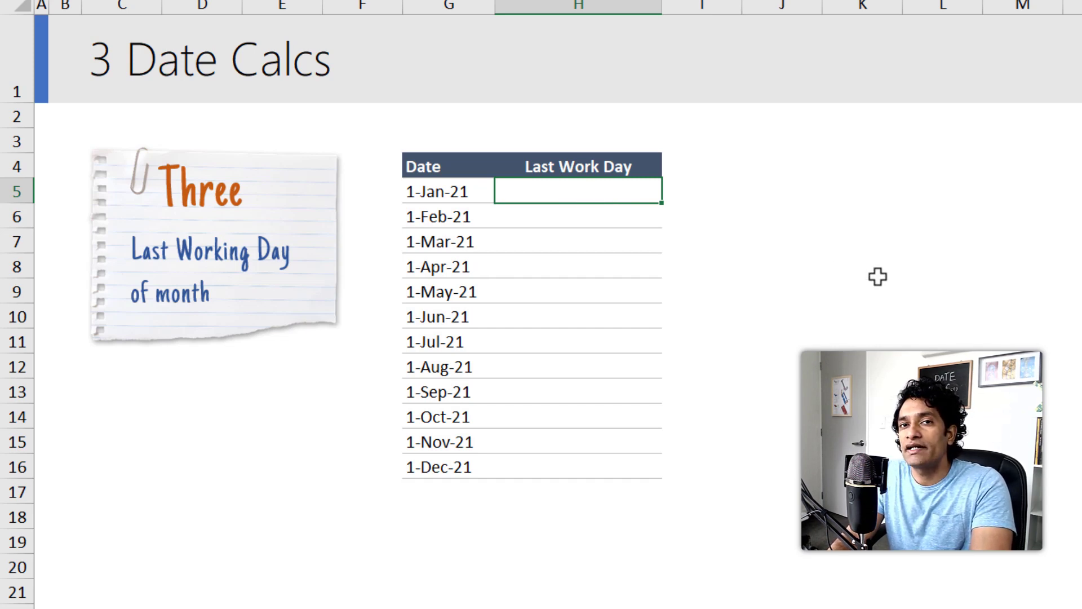
type("=eo")
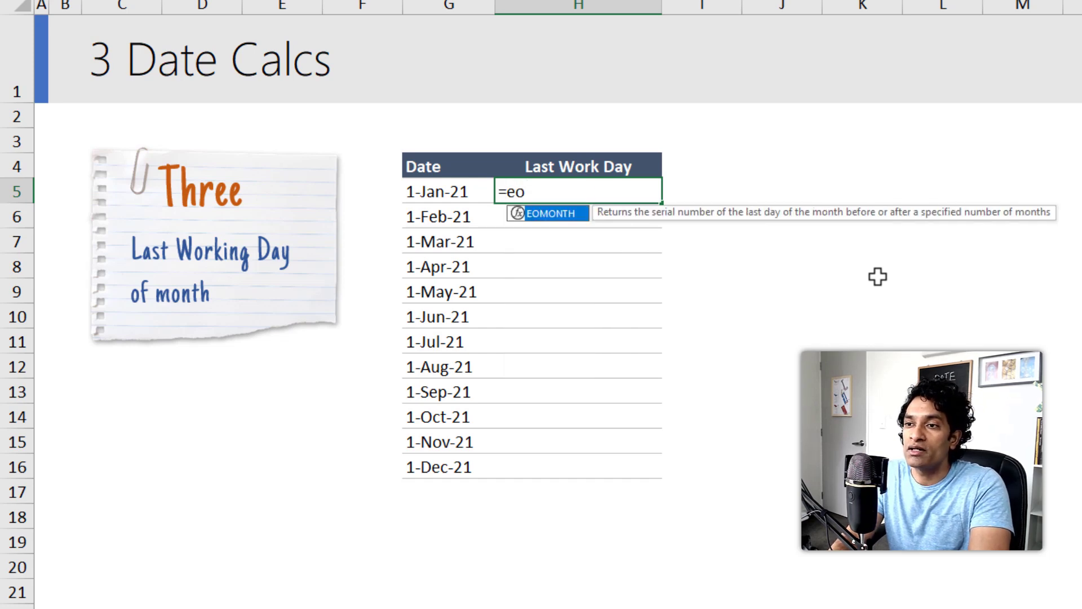
key("Tab")
key("Left")
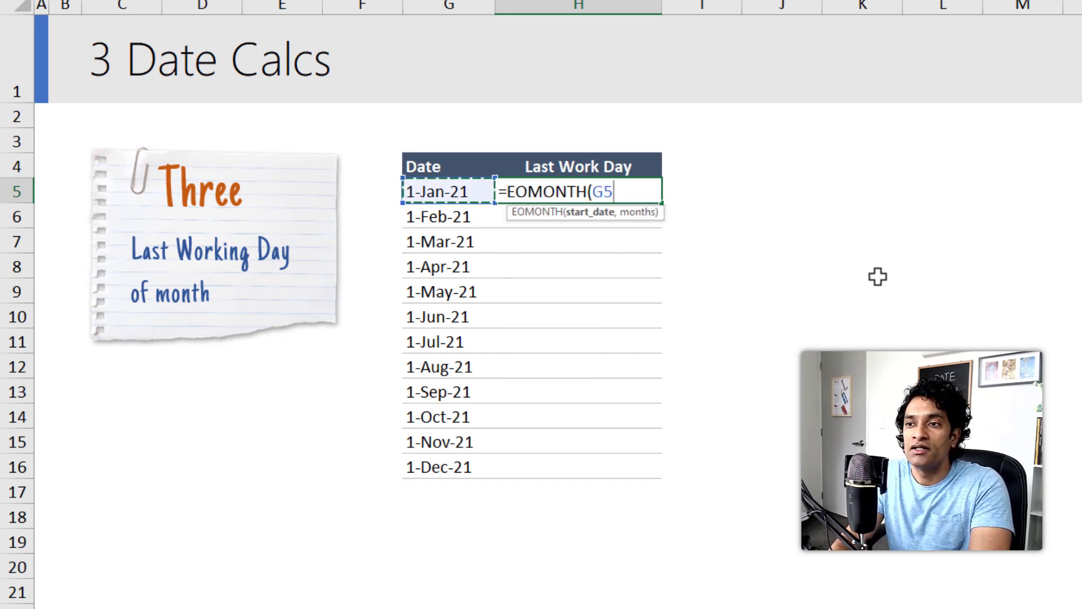
type(",0")
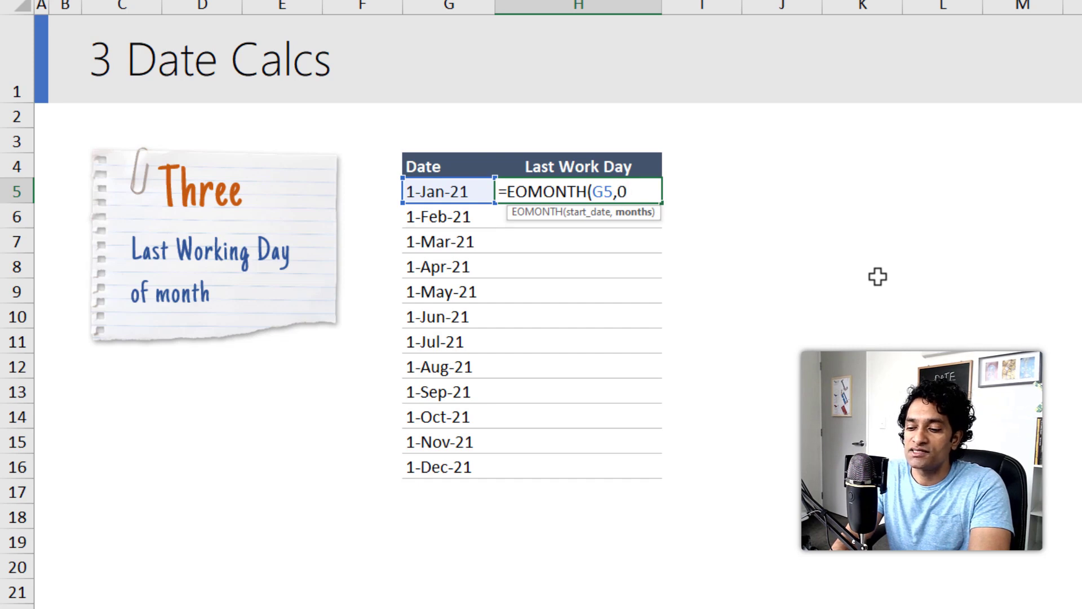
type(")")
key("Return")
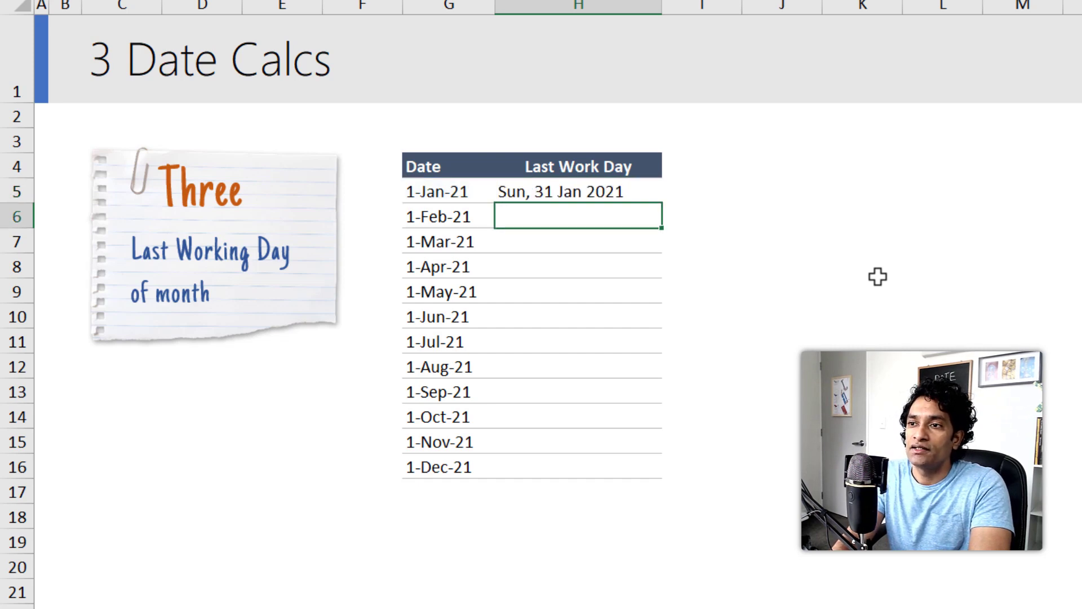
Step: Strip the EOMONTH formula in H5 back to just the equals sign
left_click(534, 191)
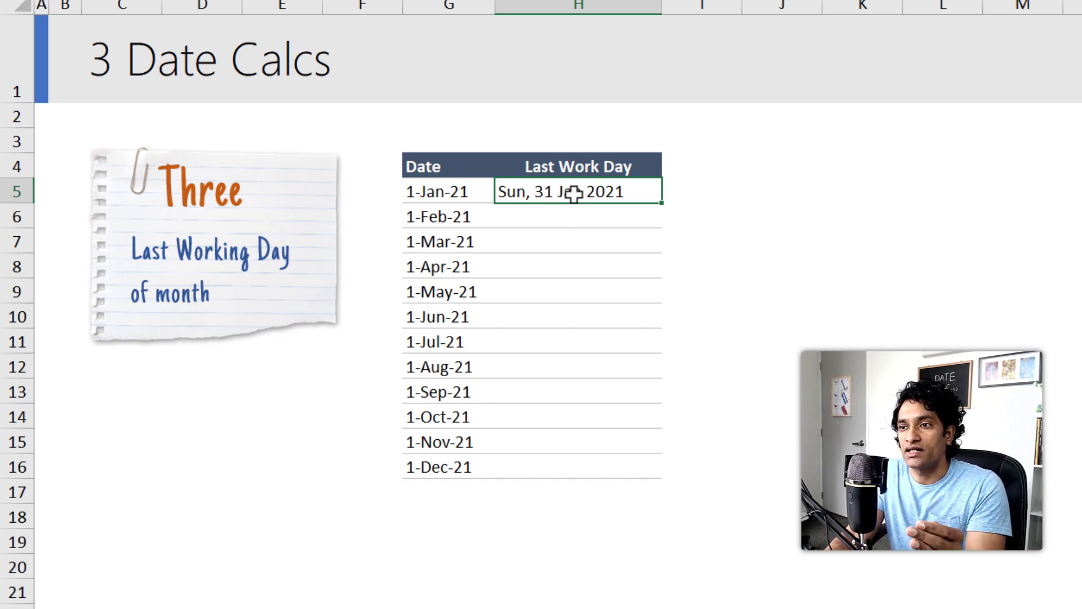
key("F2")
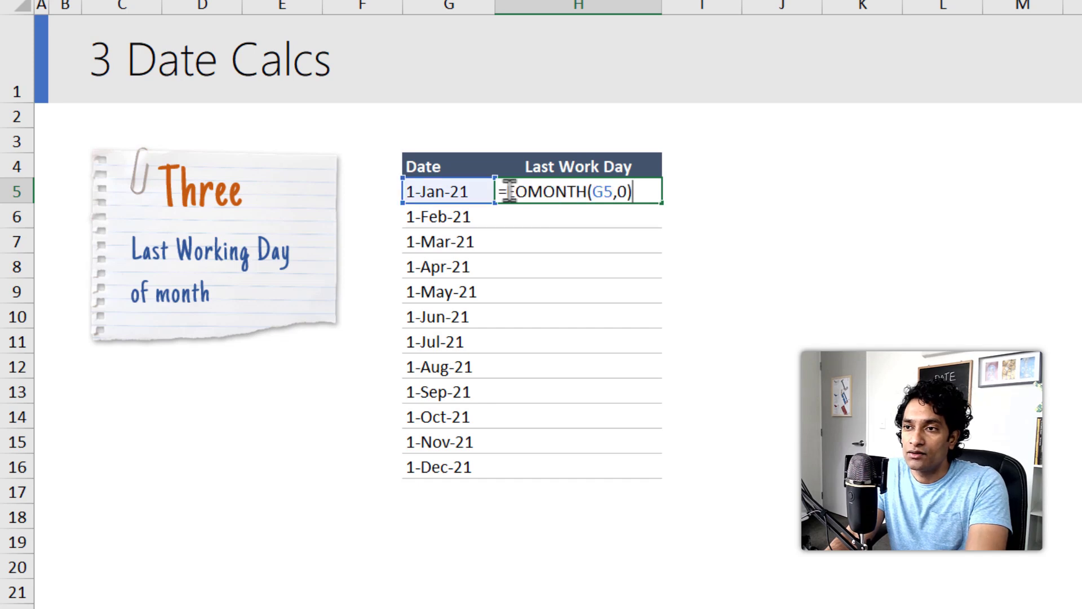
left_click_drag(509, 190, 684, 186)
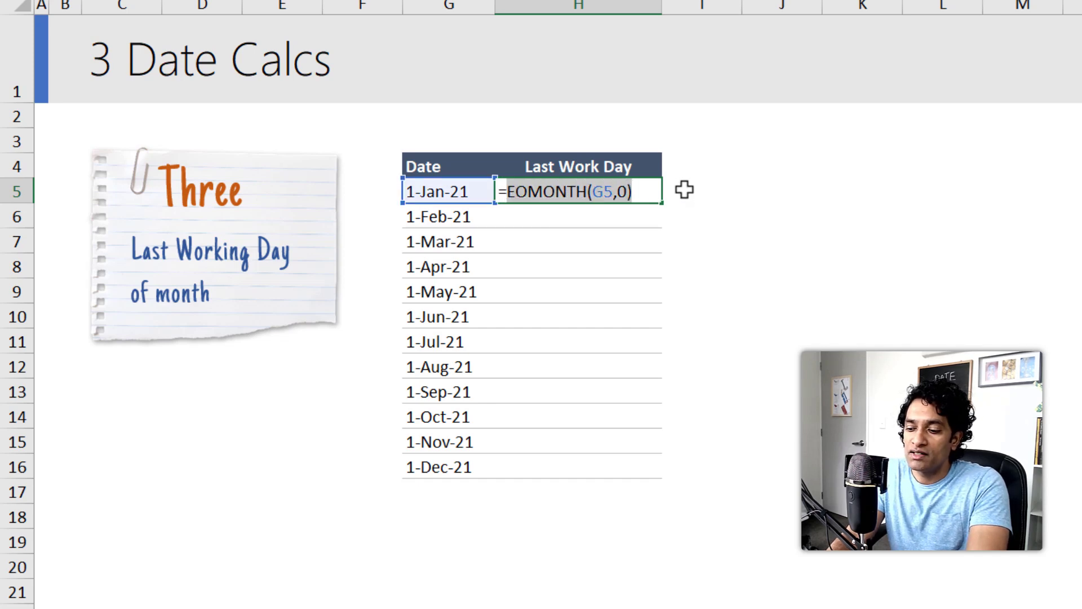
key("BackSpace")
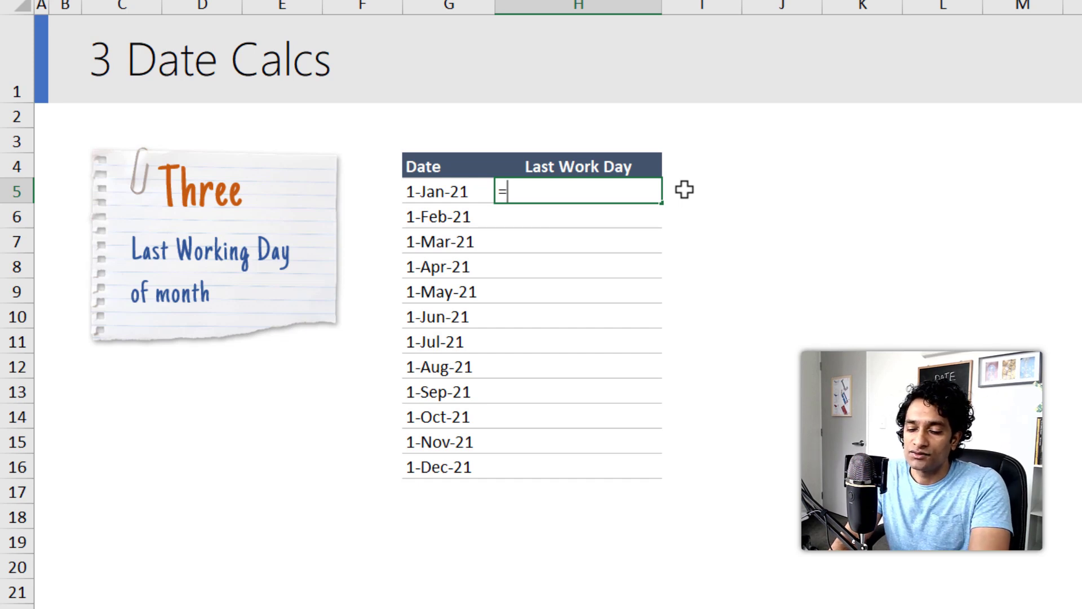
Step: Enter =EDATE(G5,1) in H5 to get the first day of the next month
type("ed")
key("Tab")
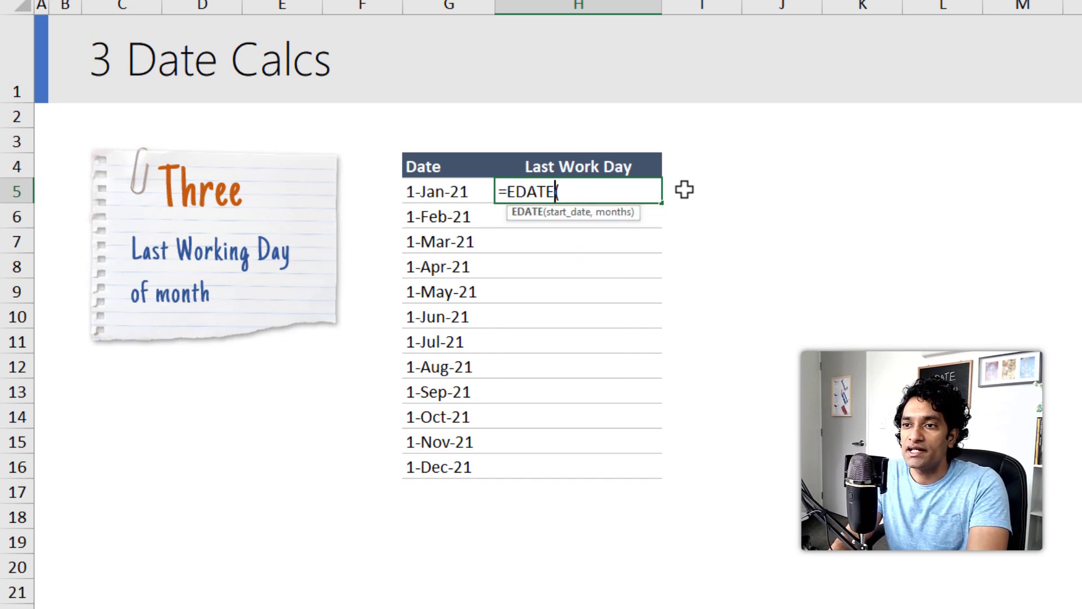
key("Left")
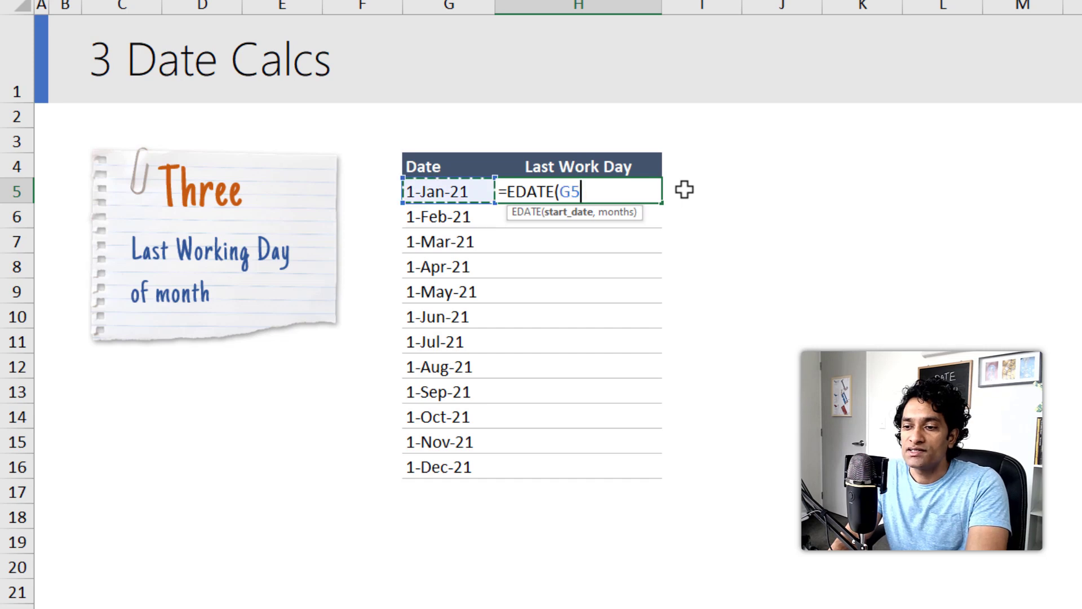
type(",1)")
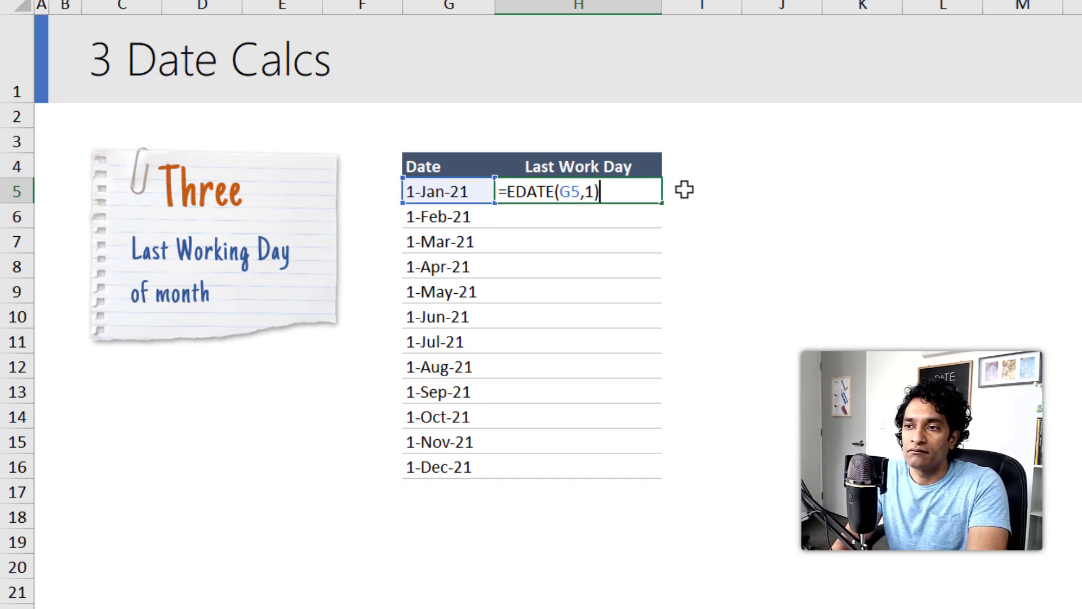
key("Return")
Step: Wrap it as =WORKDAY(EDATE(G5,1),-1) so January shows Fri, 29 Jan 2021
key("Up")
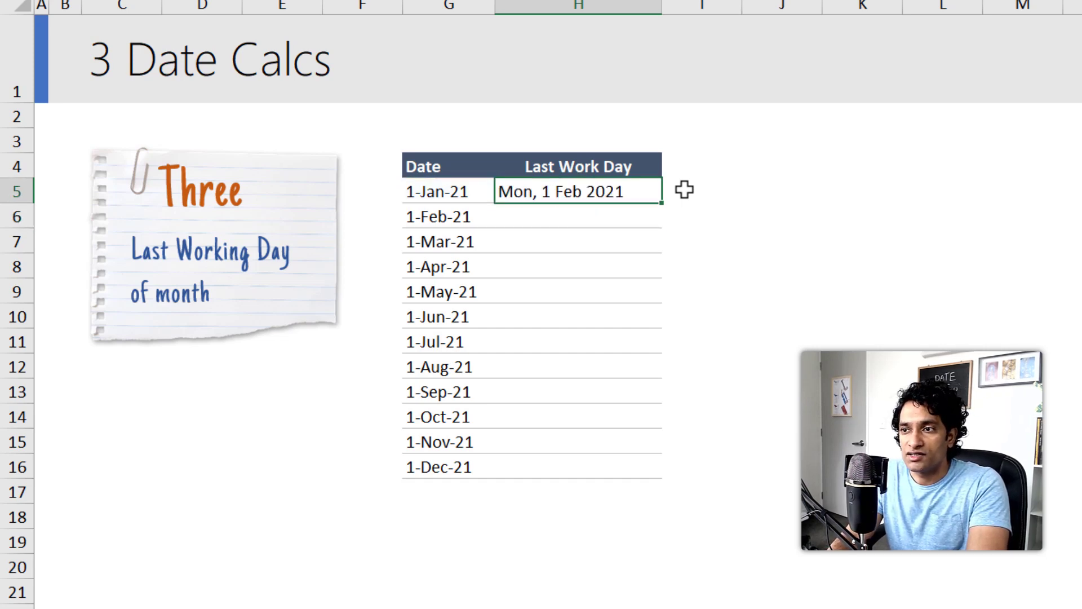
key("F2")
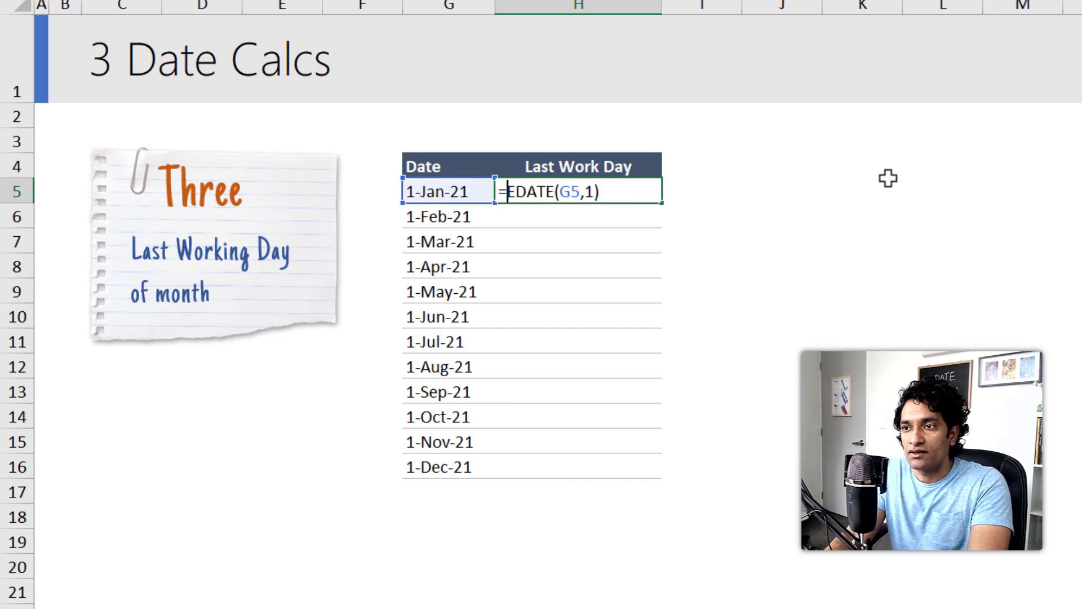
key("Home")
key("Right")
type("wok")
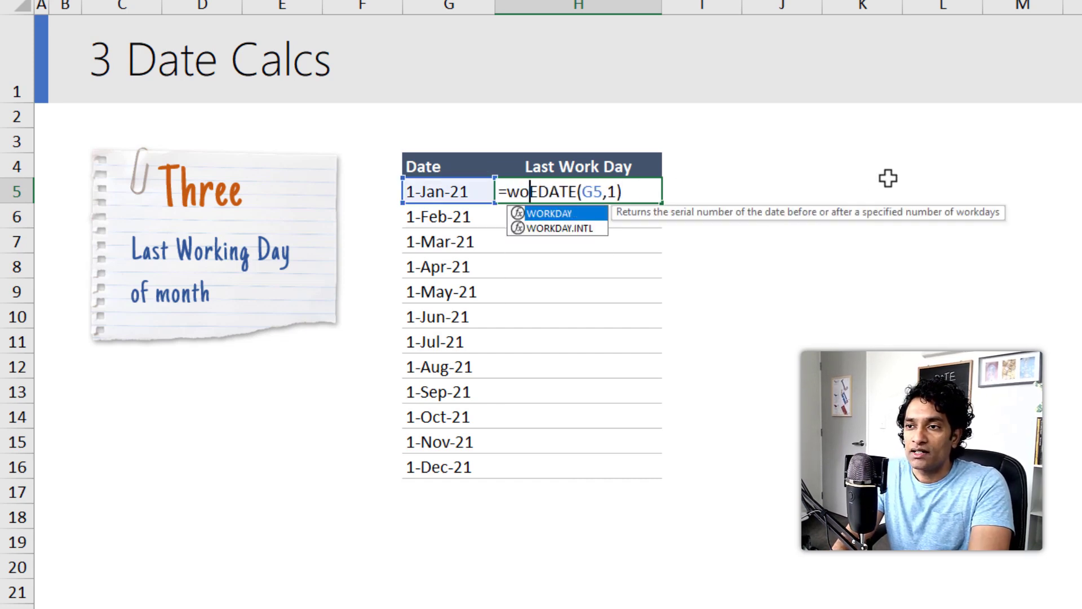
key("BackSpace")
type("rkday(")
key("End")
type(",-1")
key("Return")
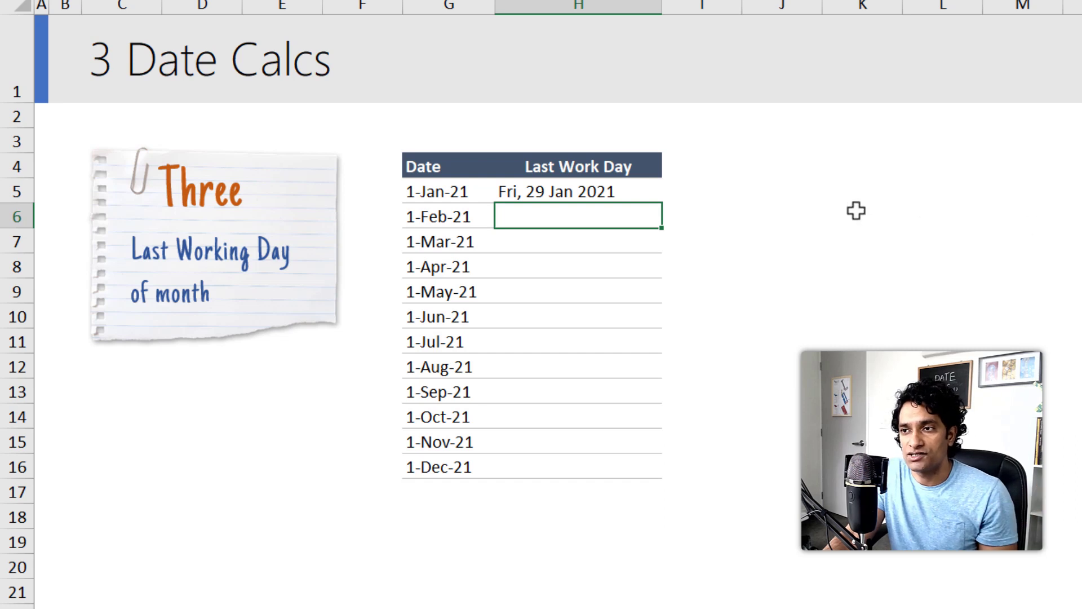
Step: Copy H5's WORKDAY formula down to H16, ending at Fri, 31 Dec 2021
left_click(647, 195)
double_click(660, 202)
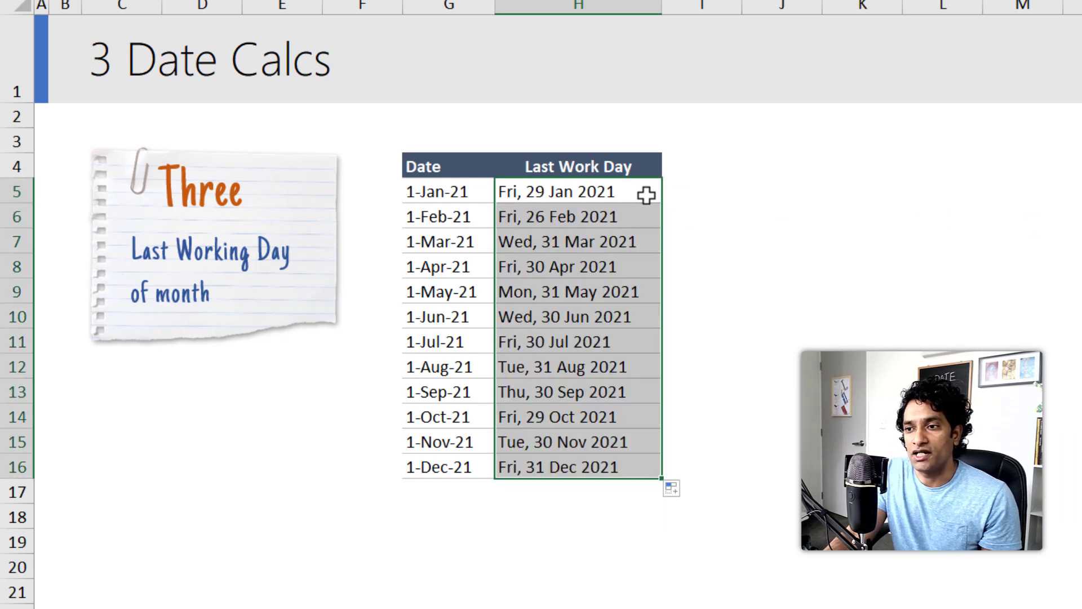